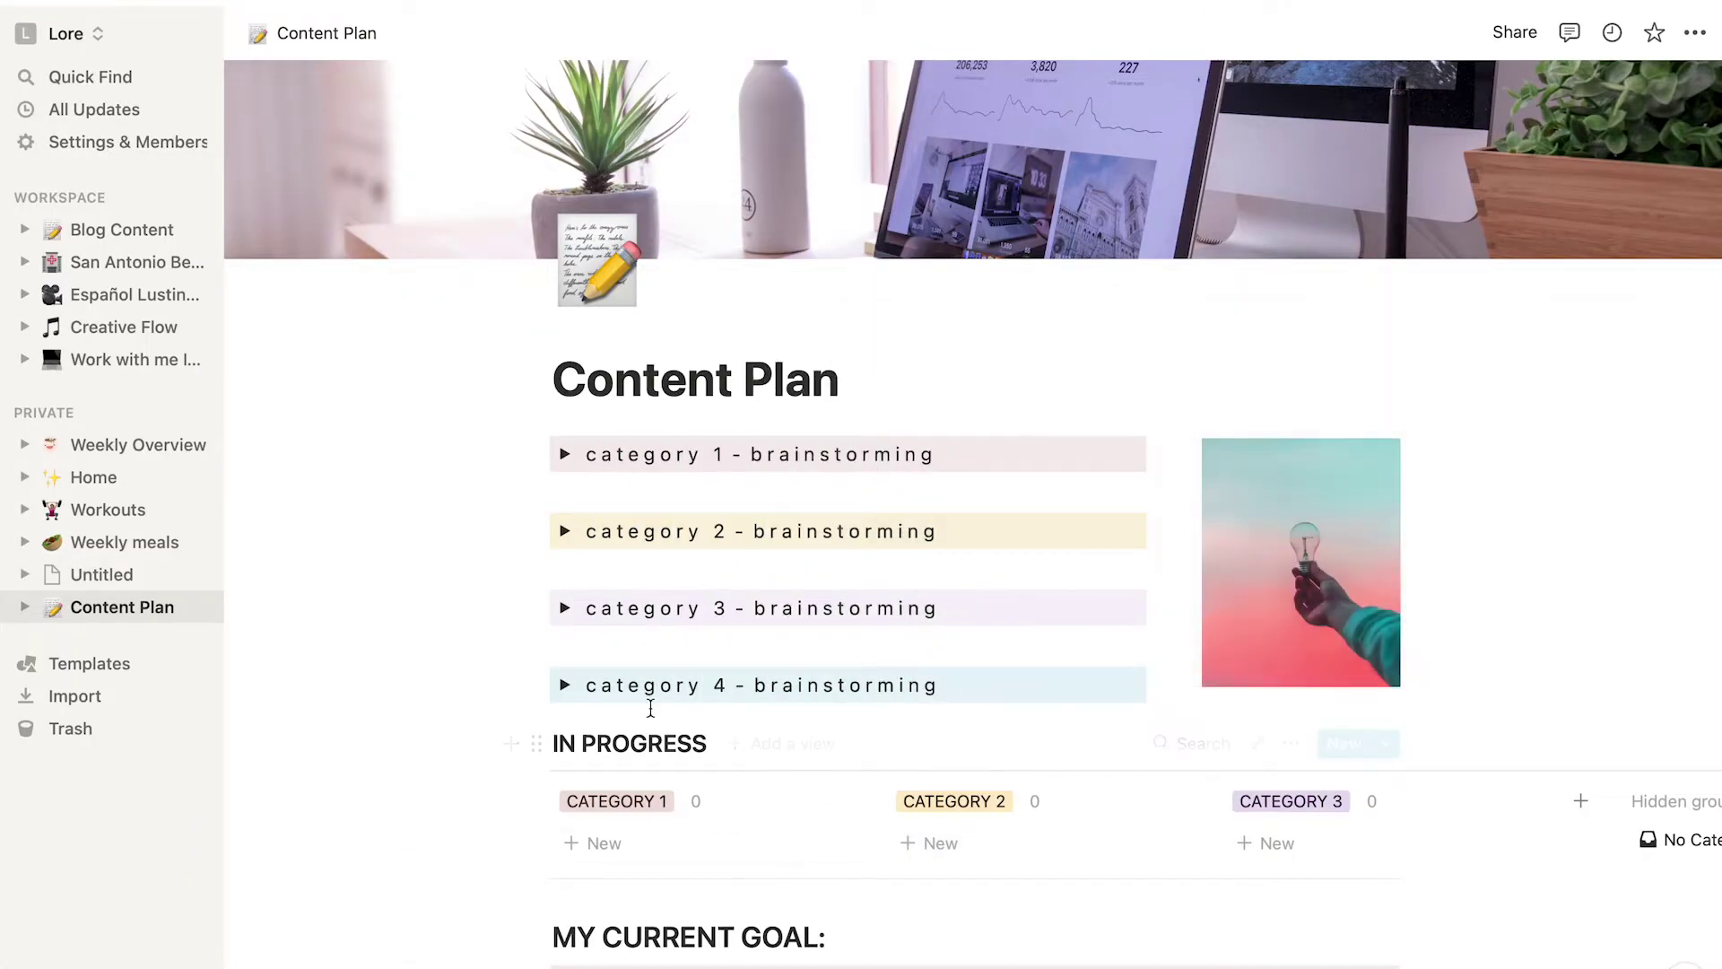
Check that a new C3 - Topics page offers the BLOG POST PLAN template, then collapse category 3.
click(566, 610)
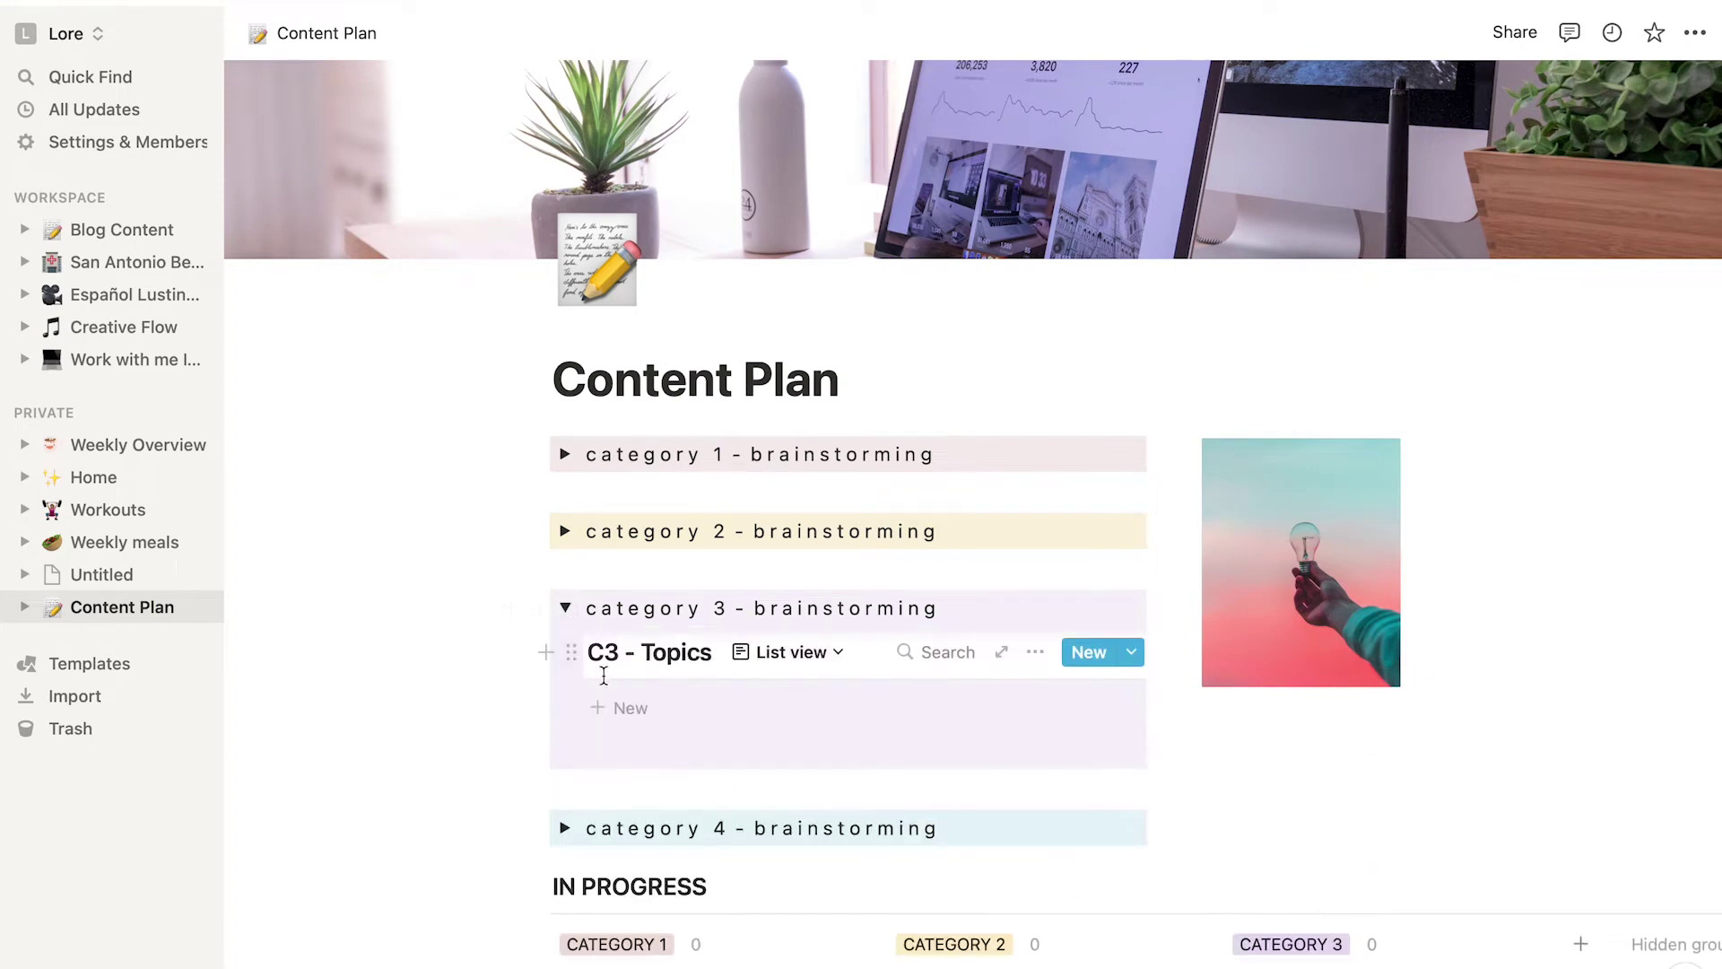
click(596, 716)
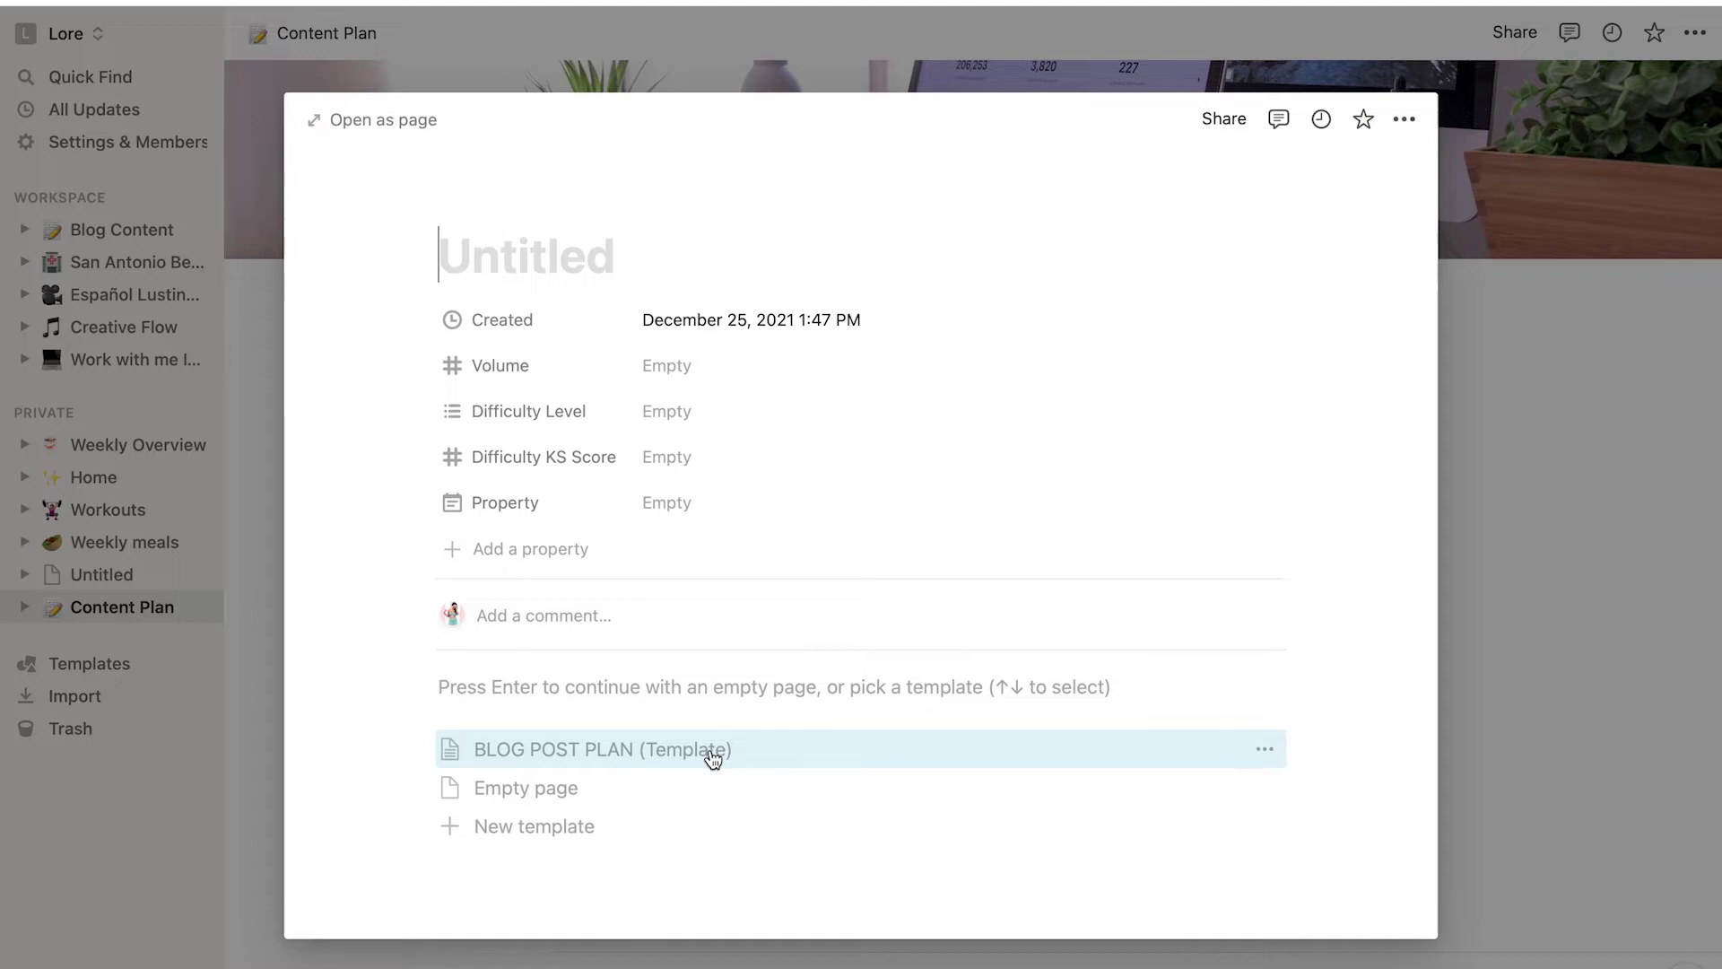
key(Escape)
click(563, 609)
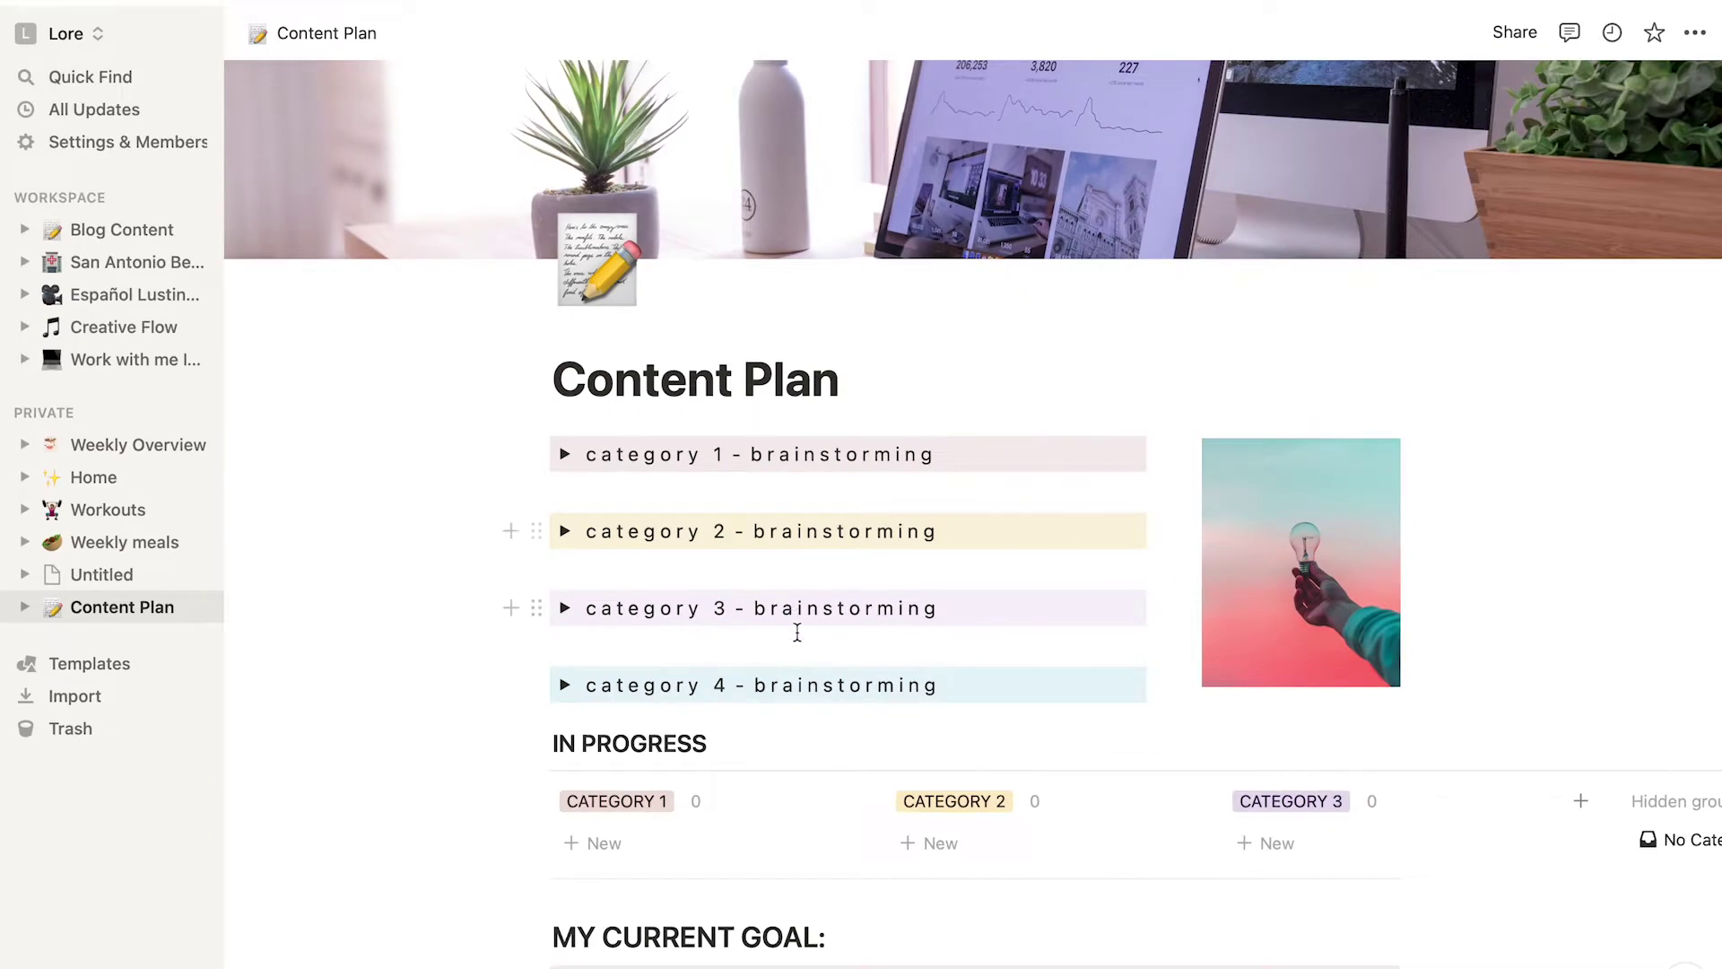
Scroll down Content Plan to the TEMPLATES gallery showing the BLOG POST PLAN card.
scroll(797, 633, down, 15)
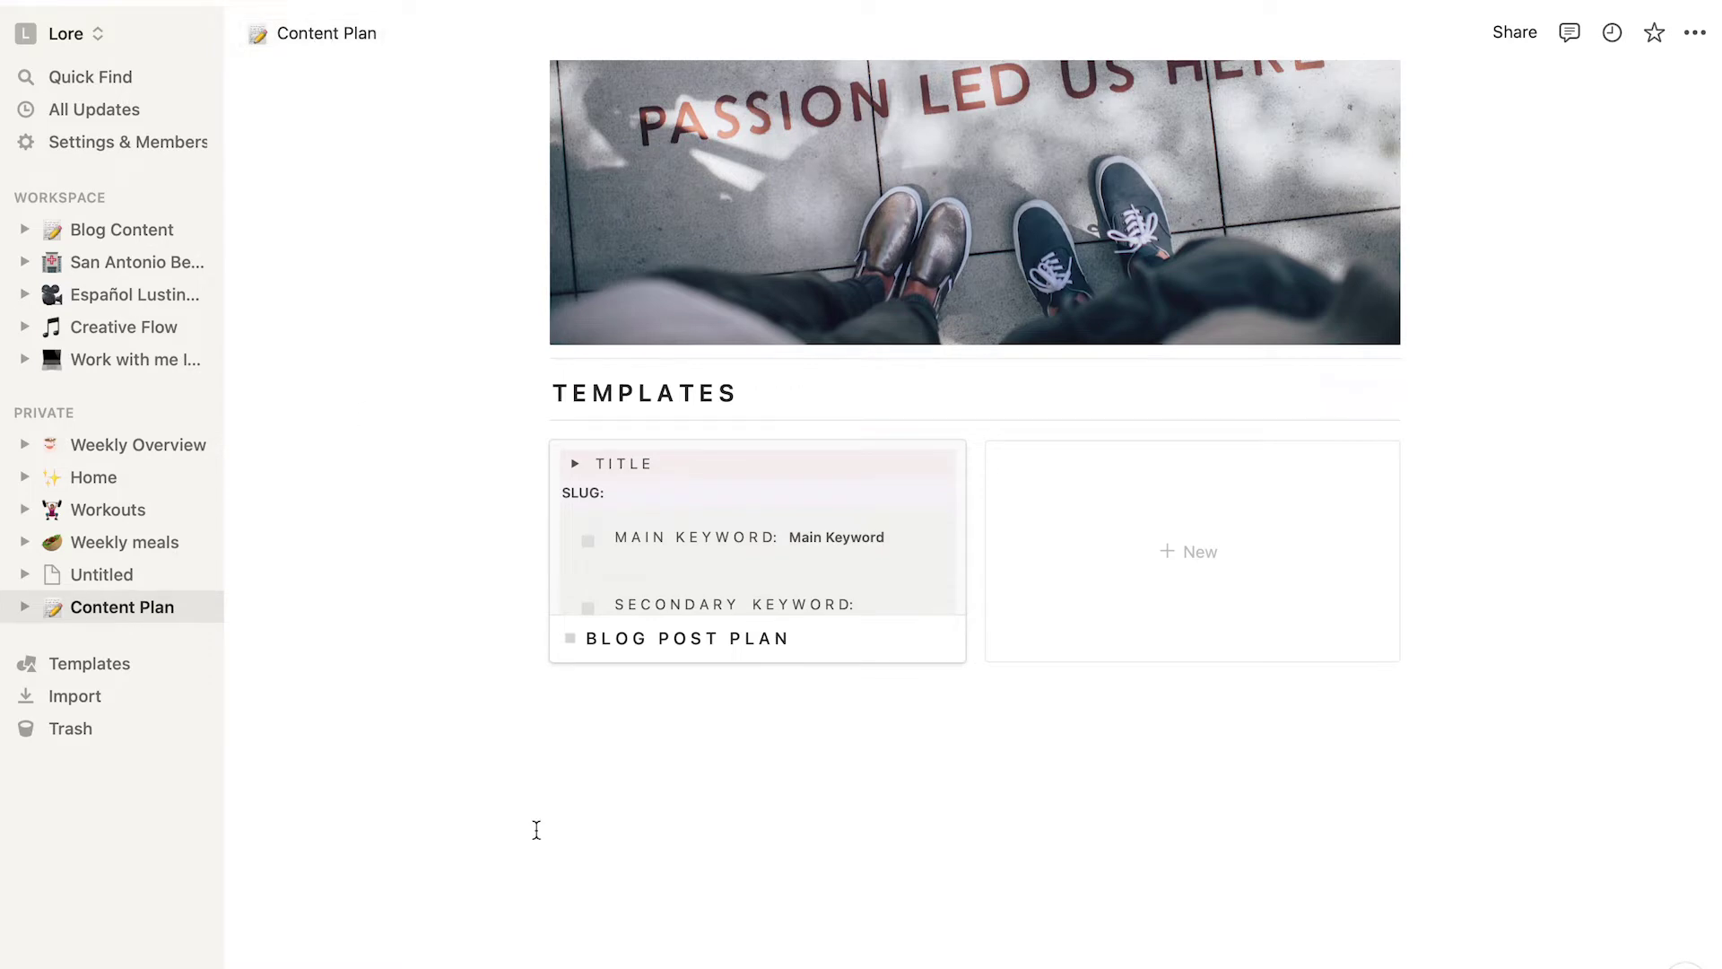
Open the TEMPLATES database page from Content Plan's sidebar subpages and reveal its Gallery view.
click(24, 608)
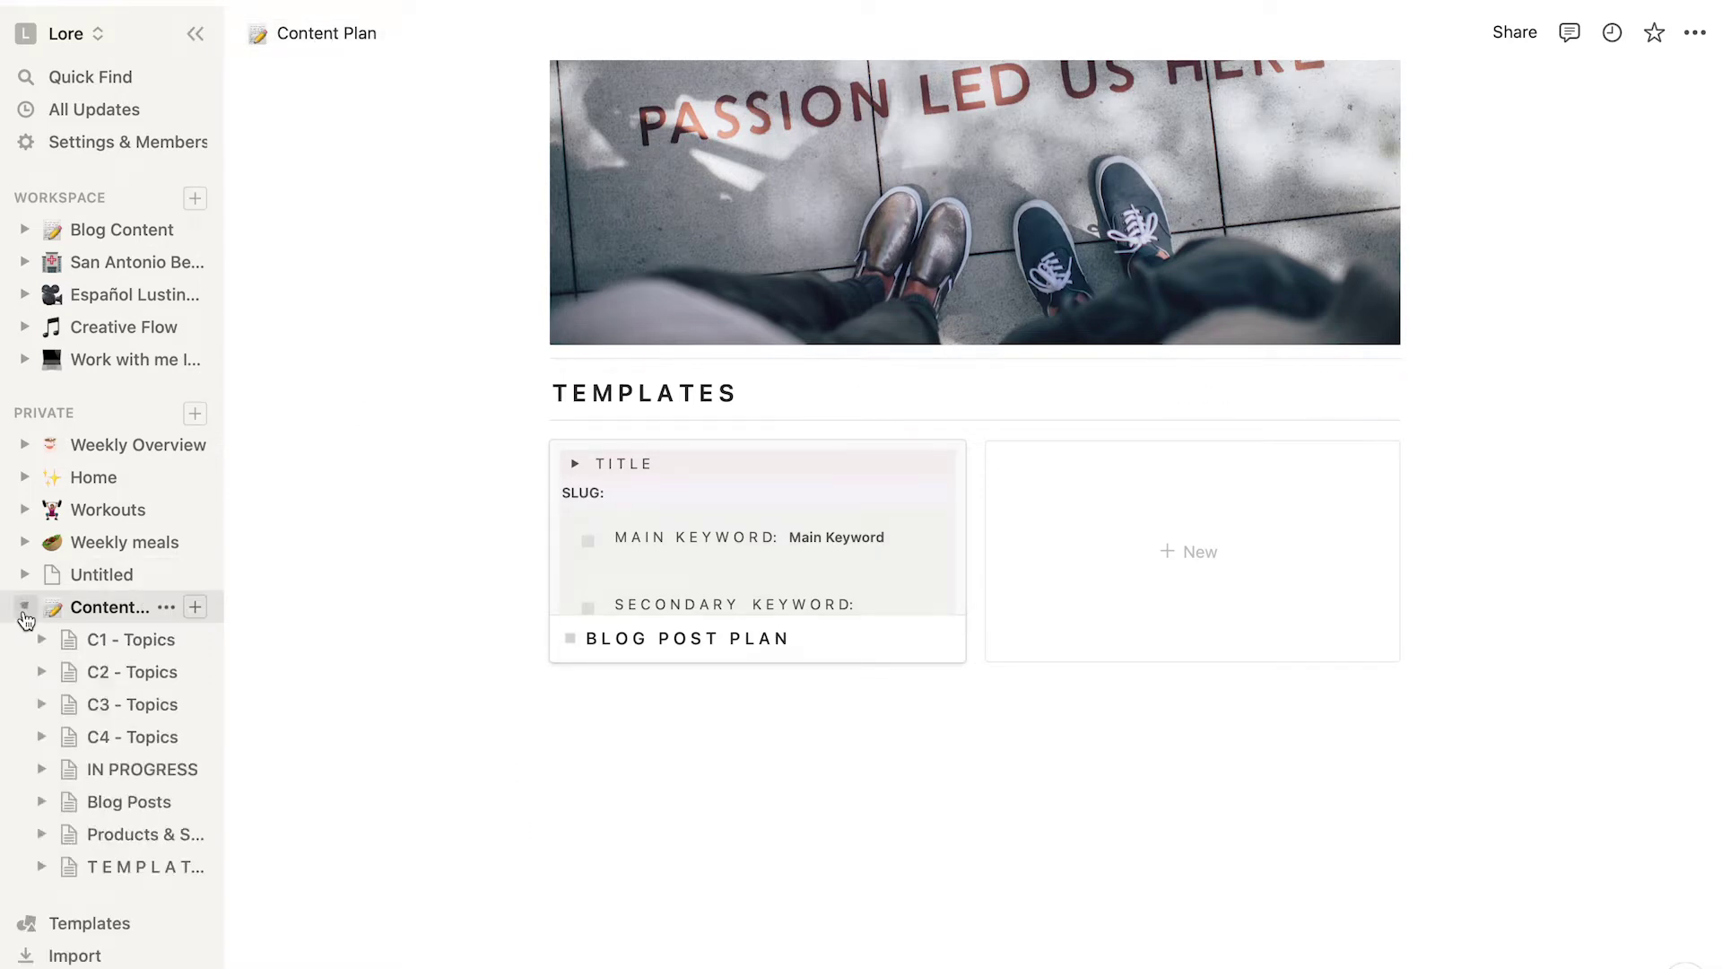
click(119, 867)
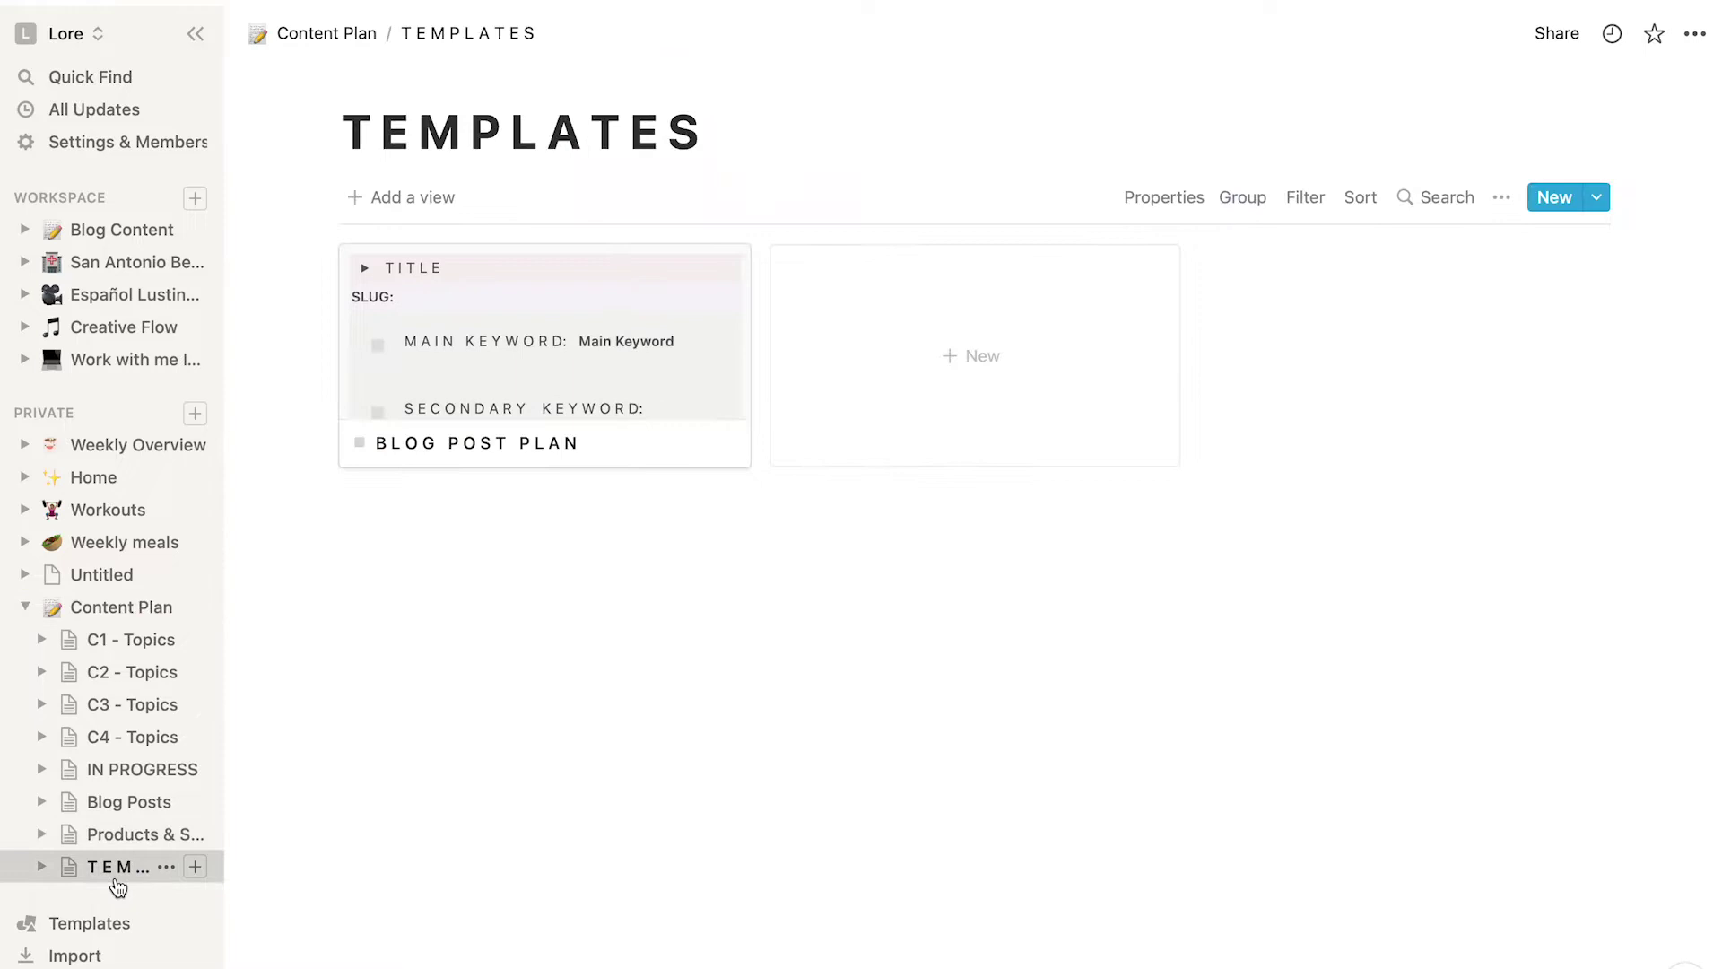
click(43, 867)
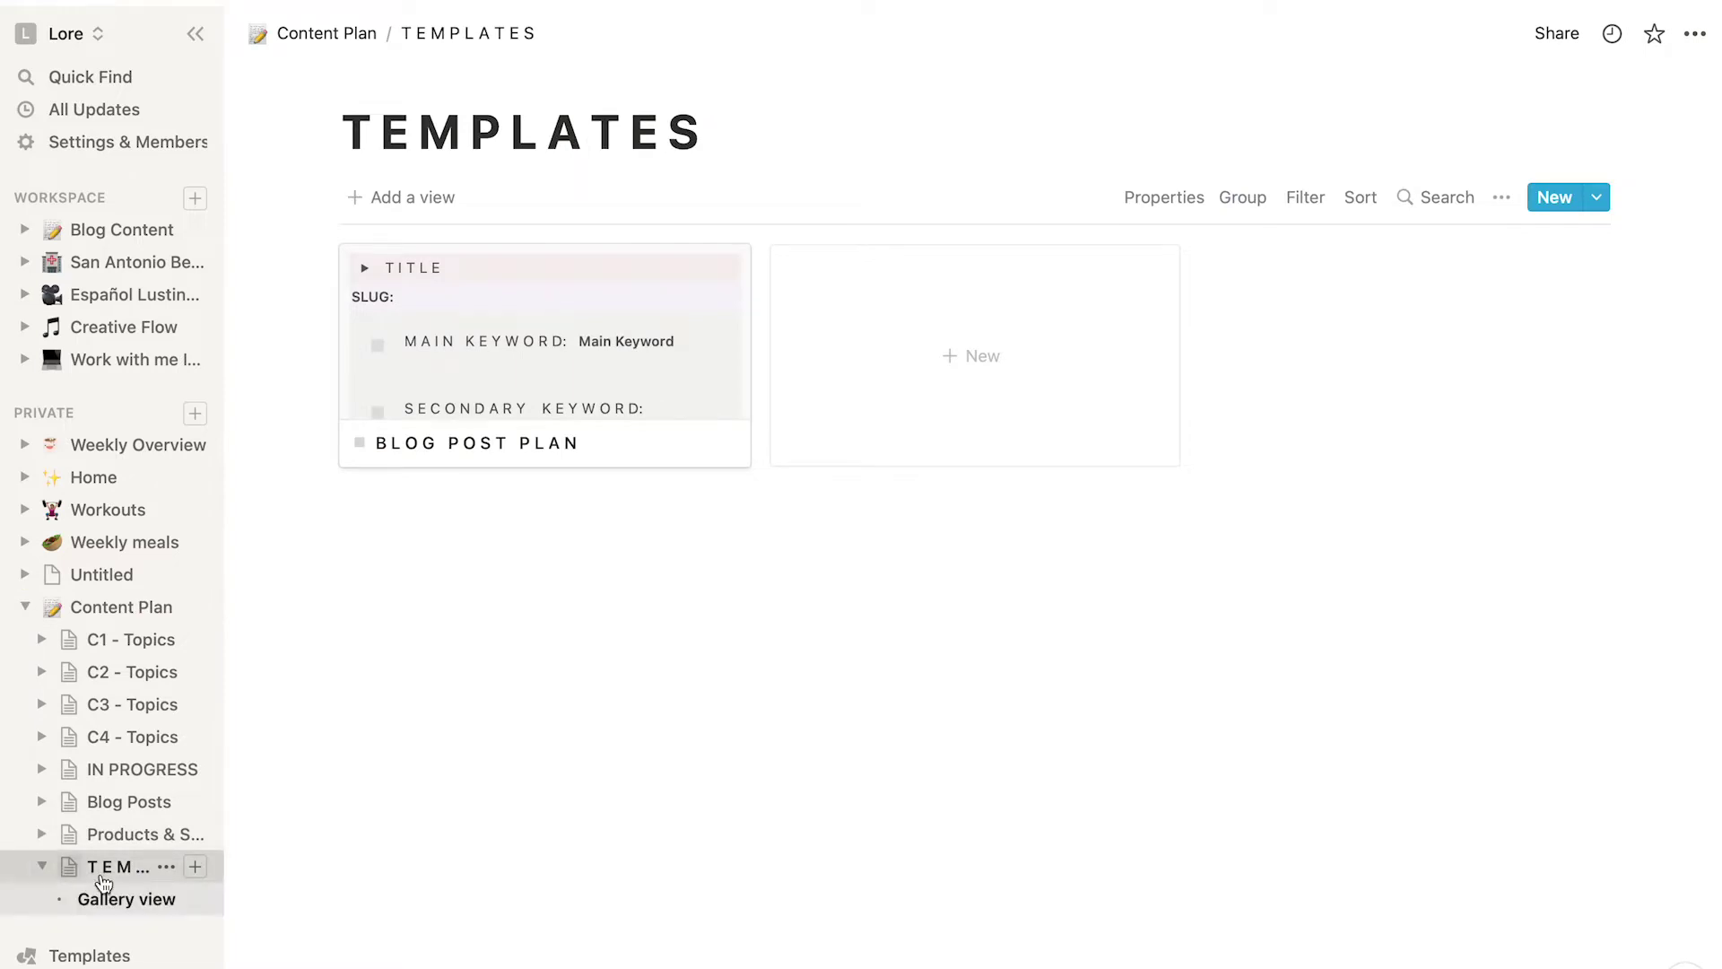
scroll(134, 888, down, 1)
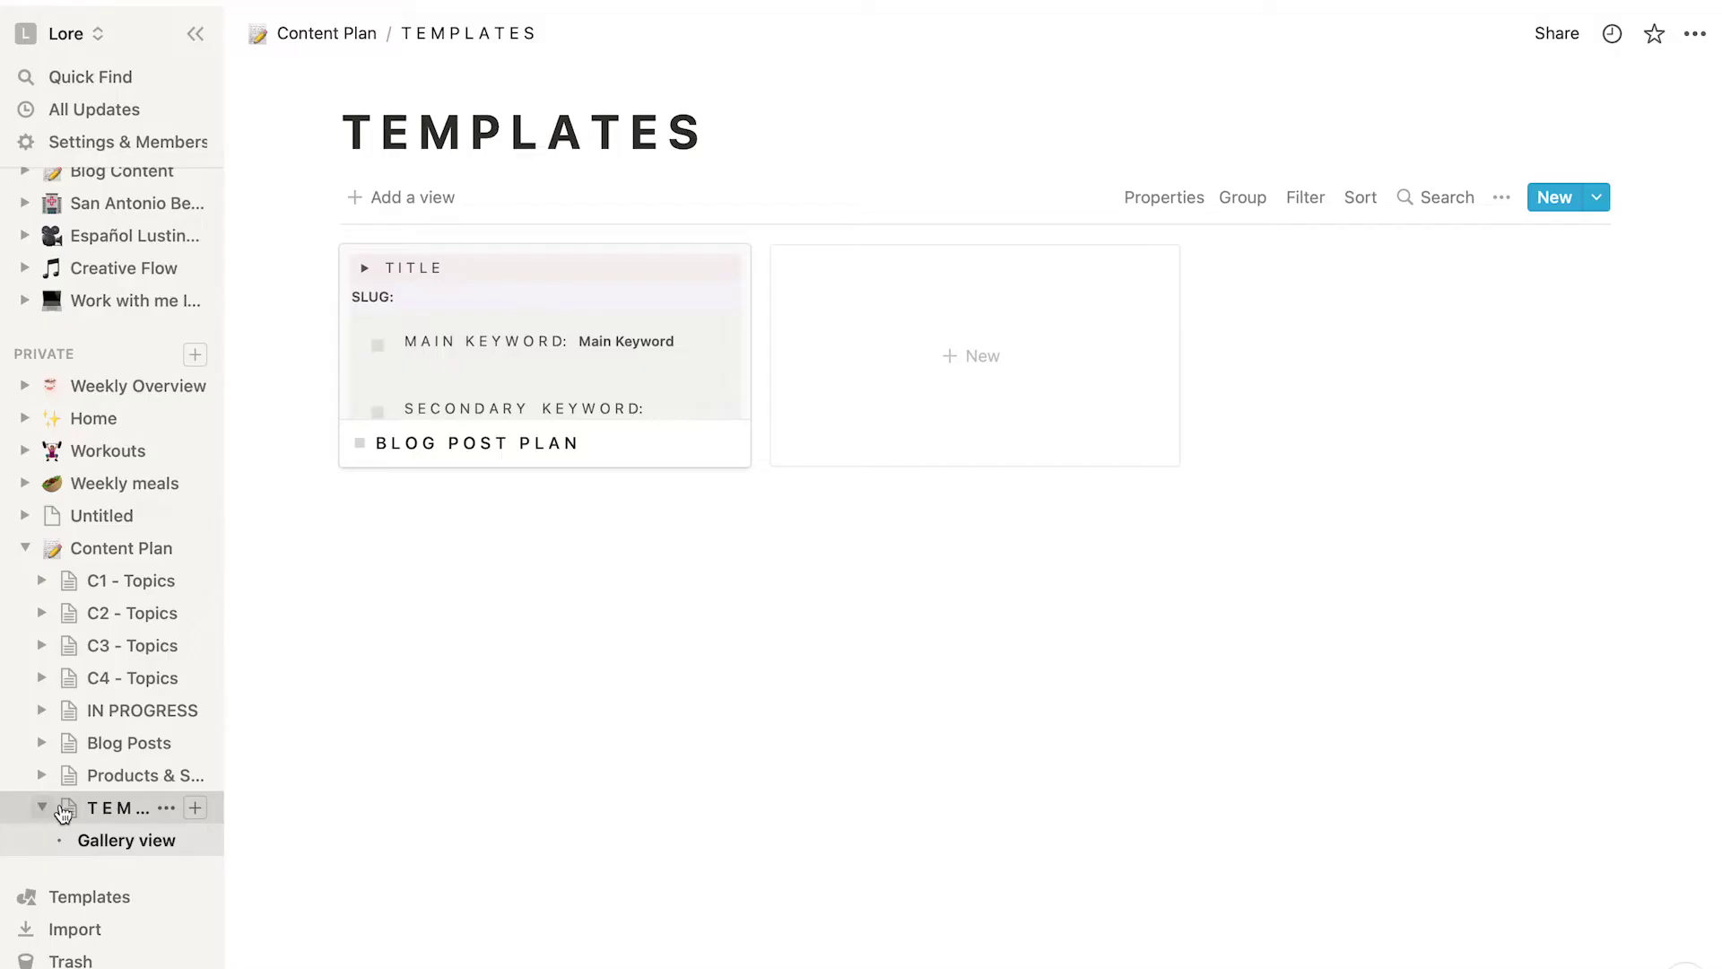
Duplicate the TEMPLATES database from its sidebar context menu.
right_click(125, 811)
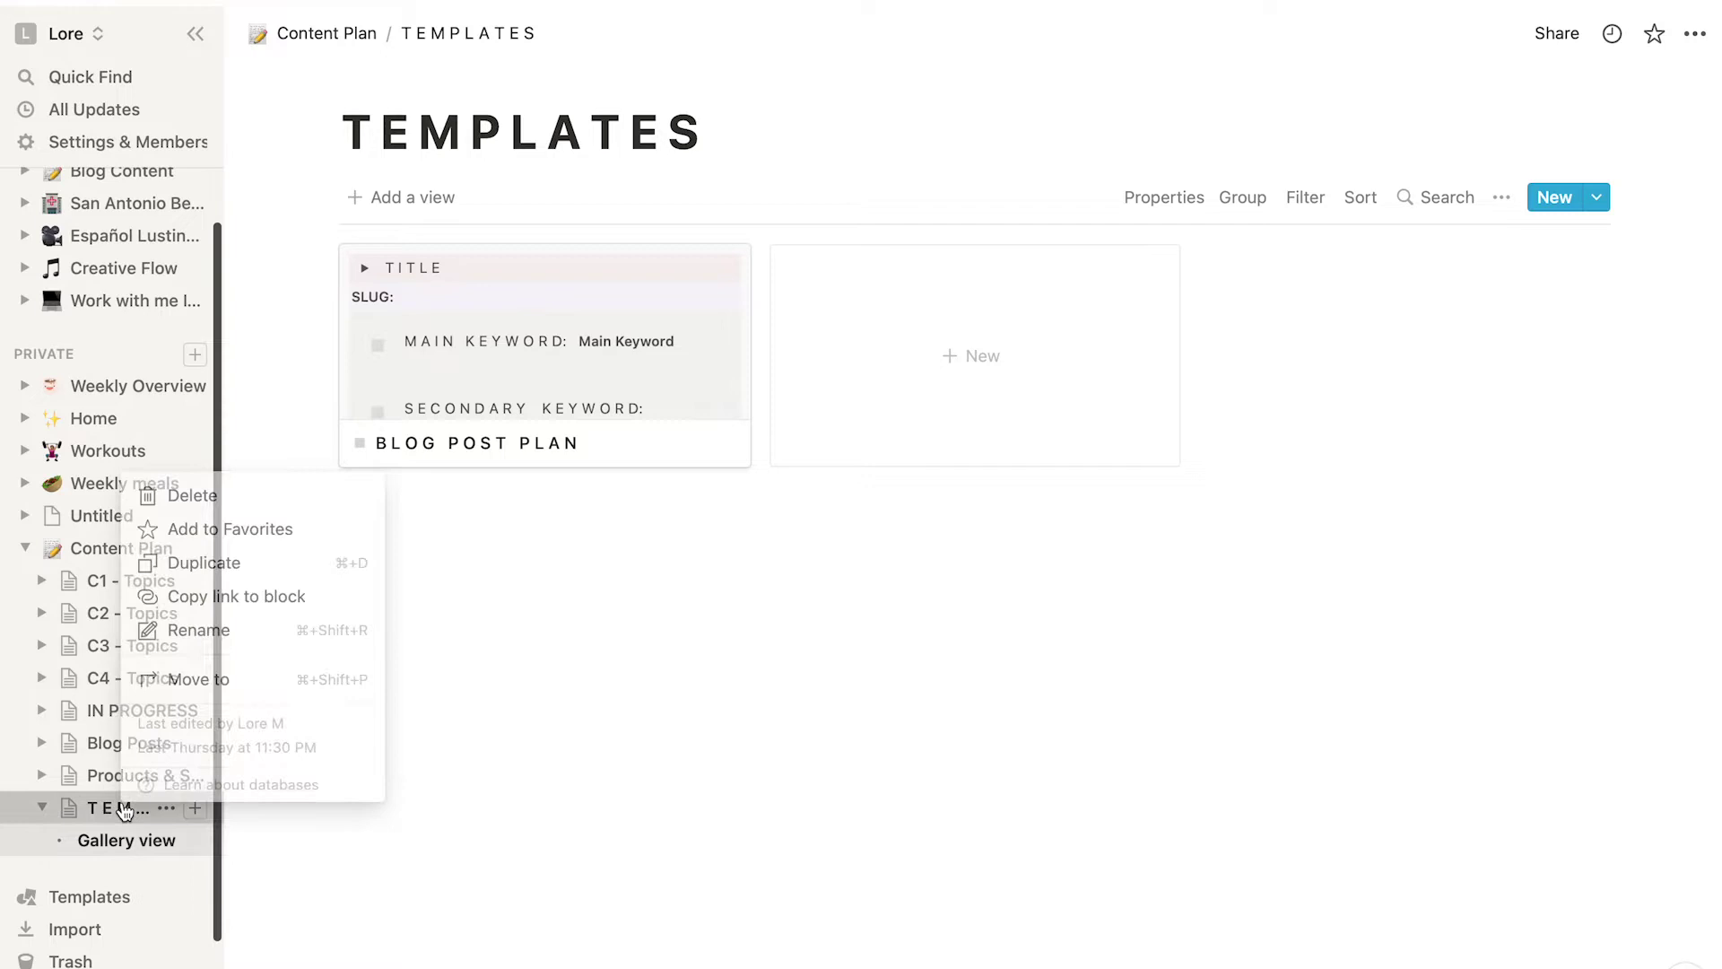
click(146, 562)
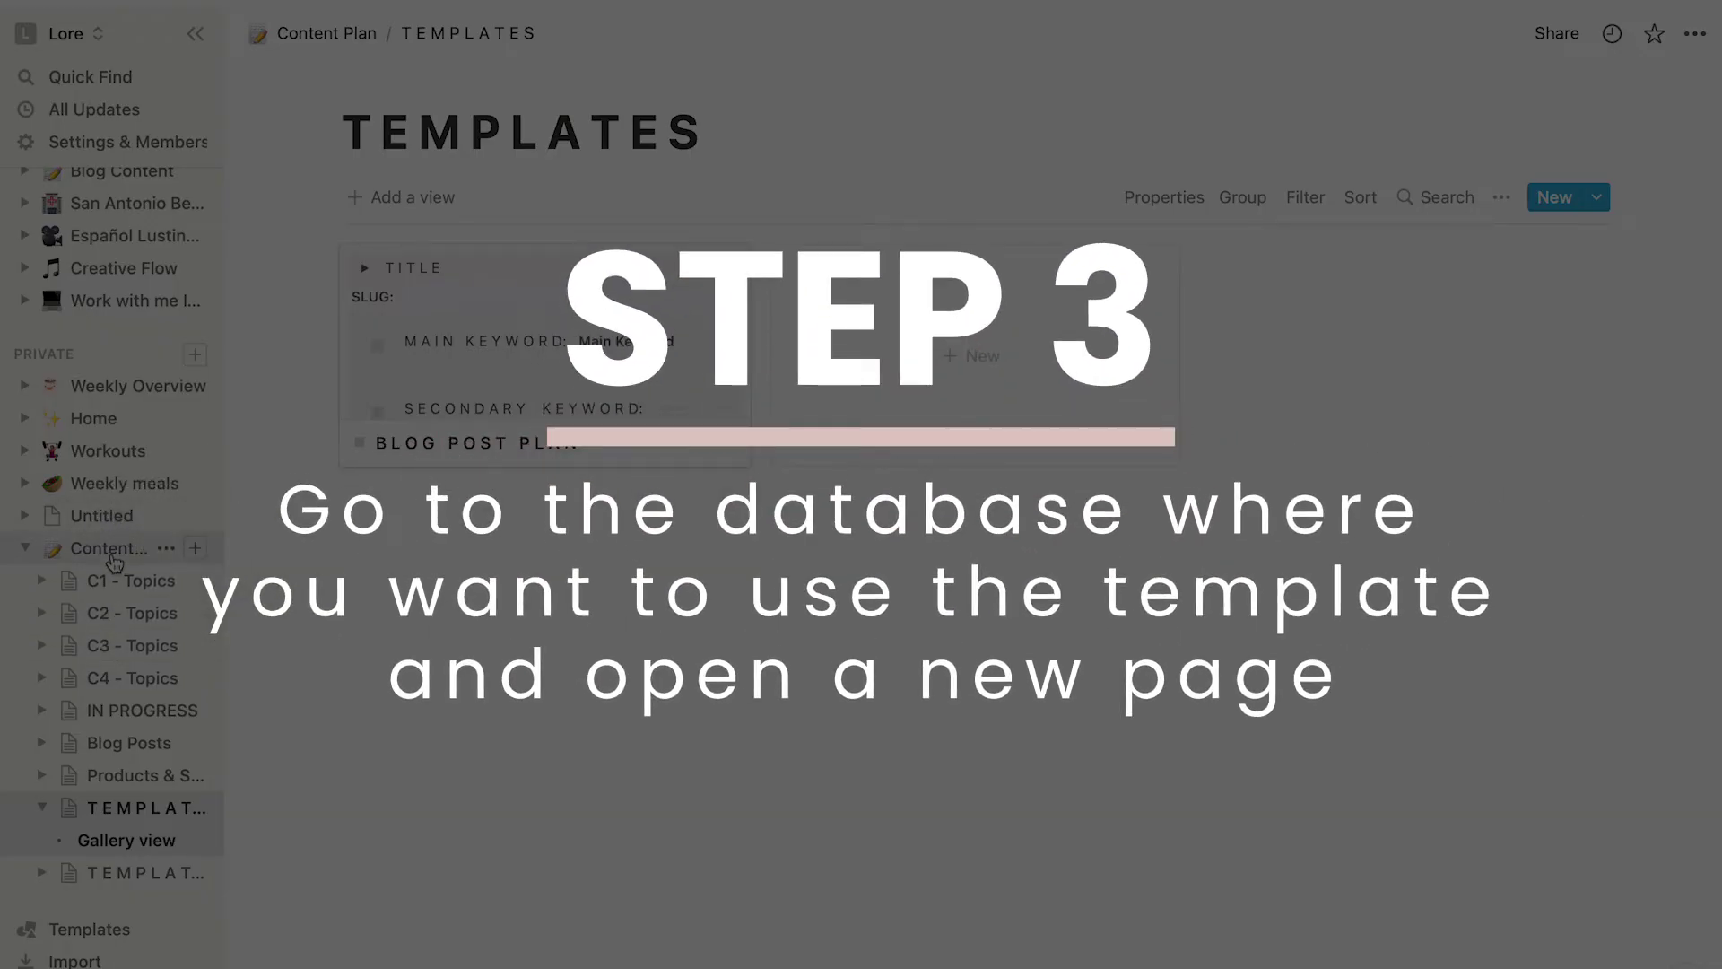
Create a new template from category 1's C1 - Topics + New and open it as a full page.
click(112, 549)
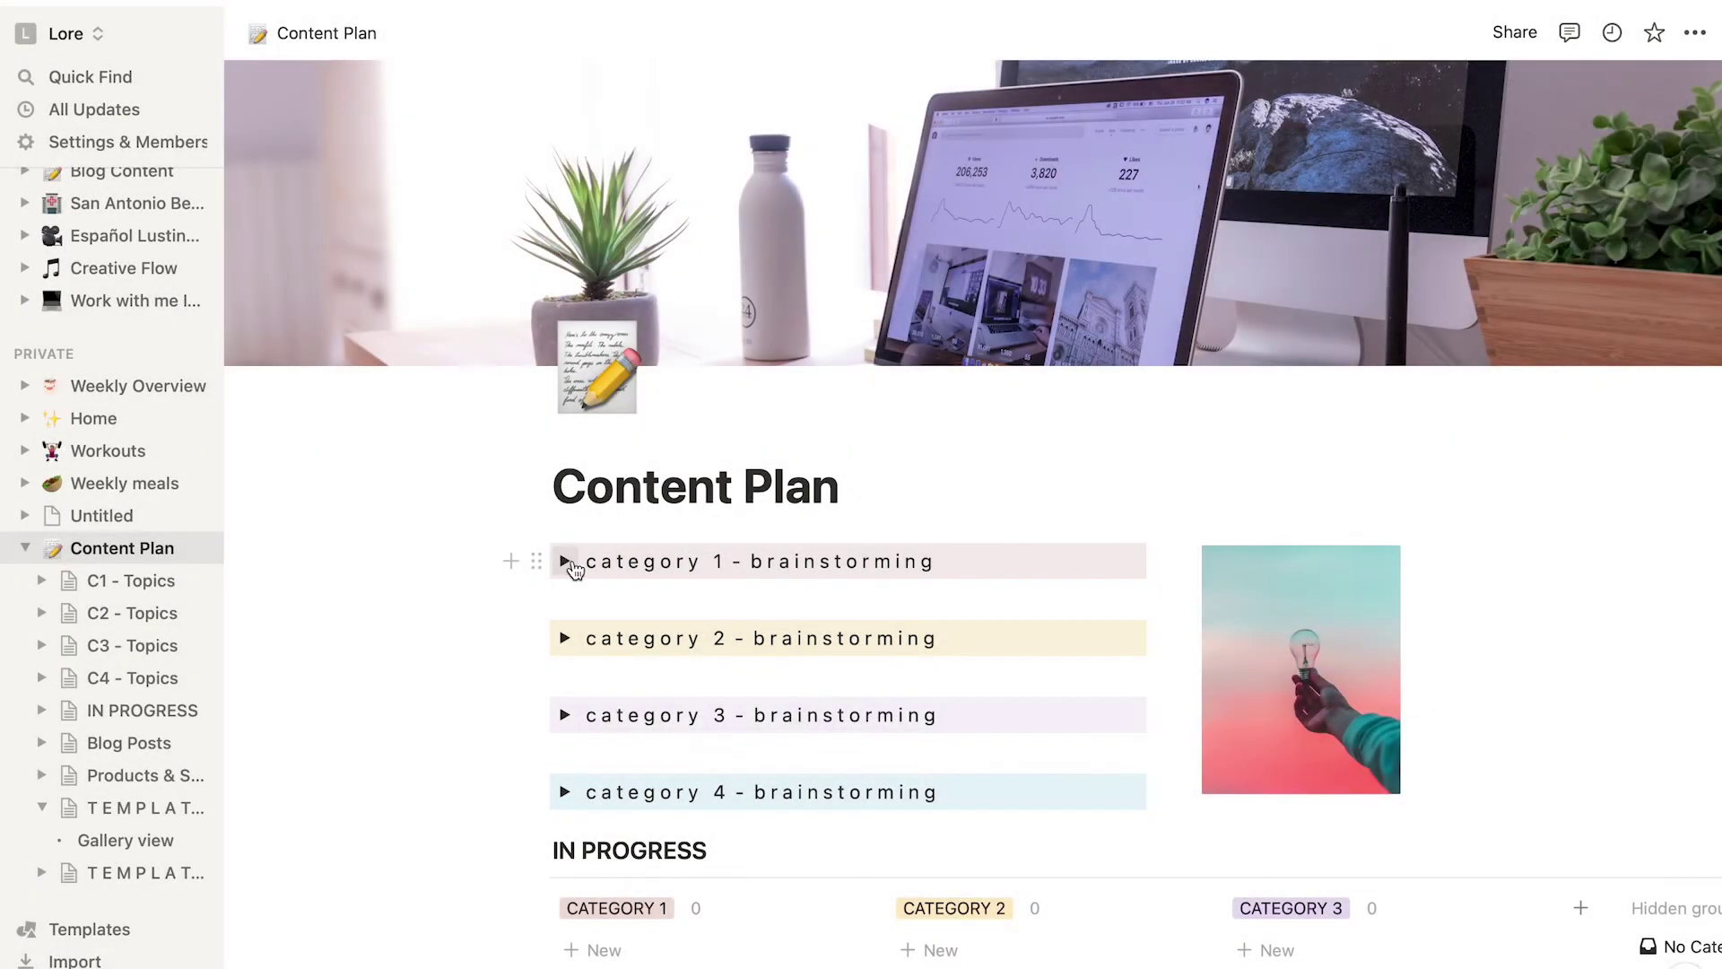
click(565, 561)
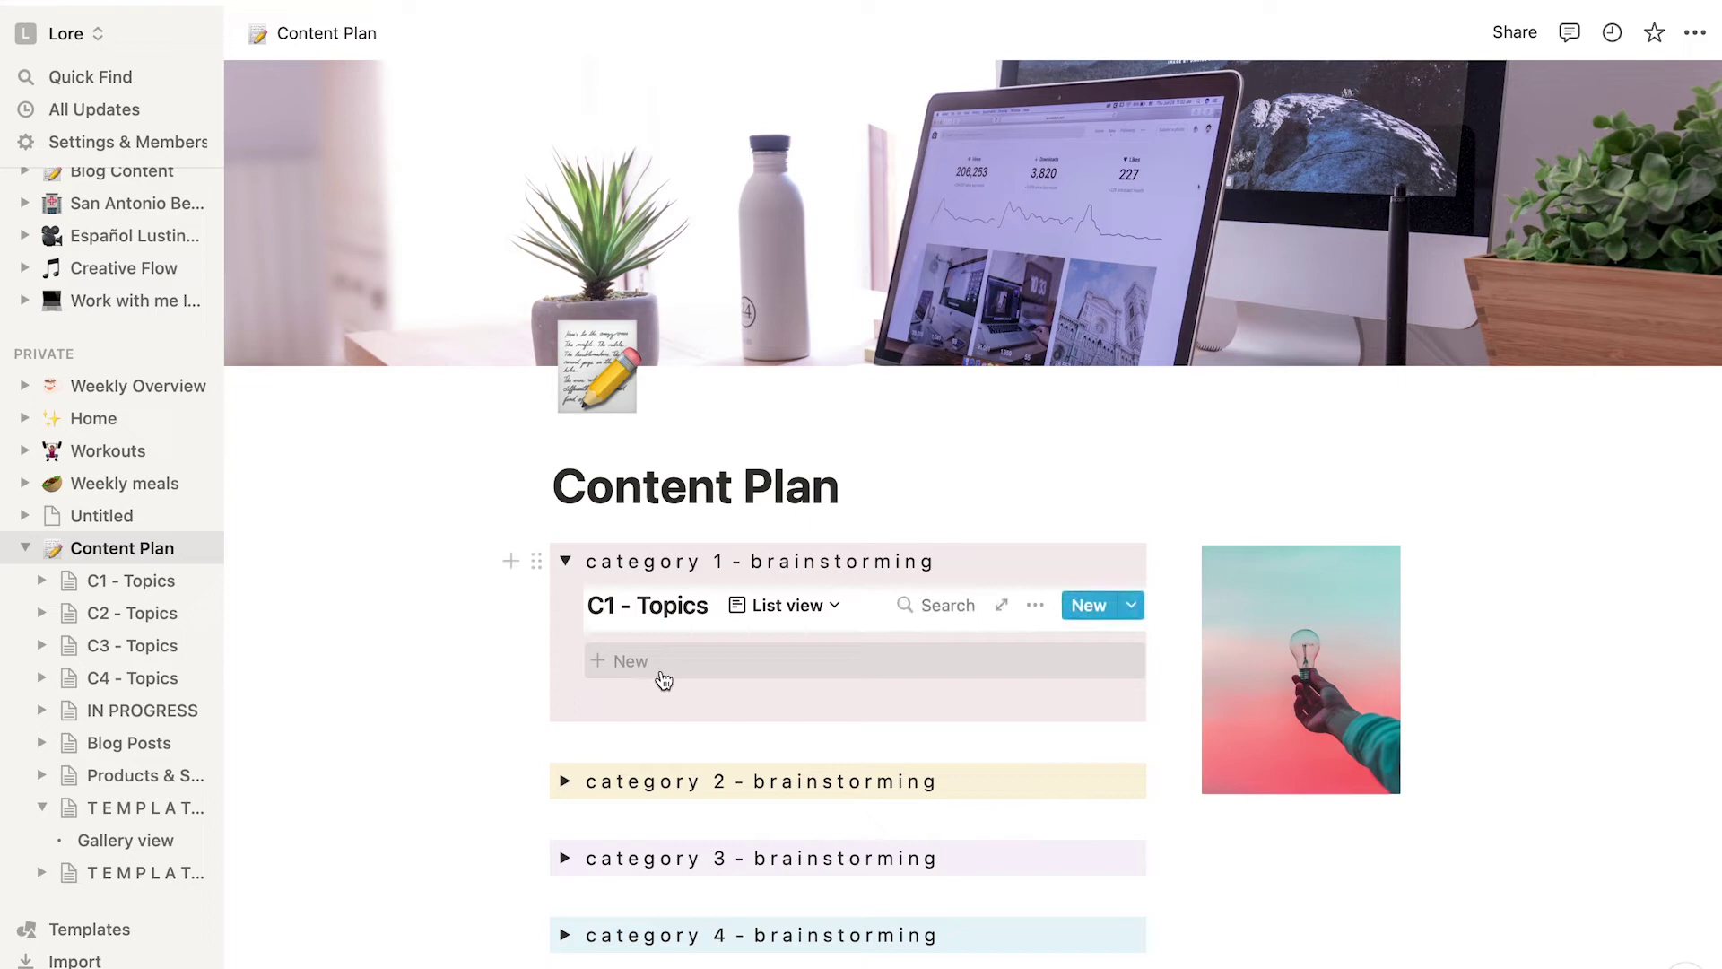
click(615, 675)
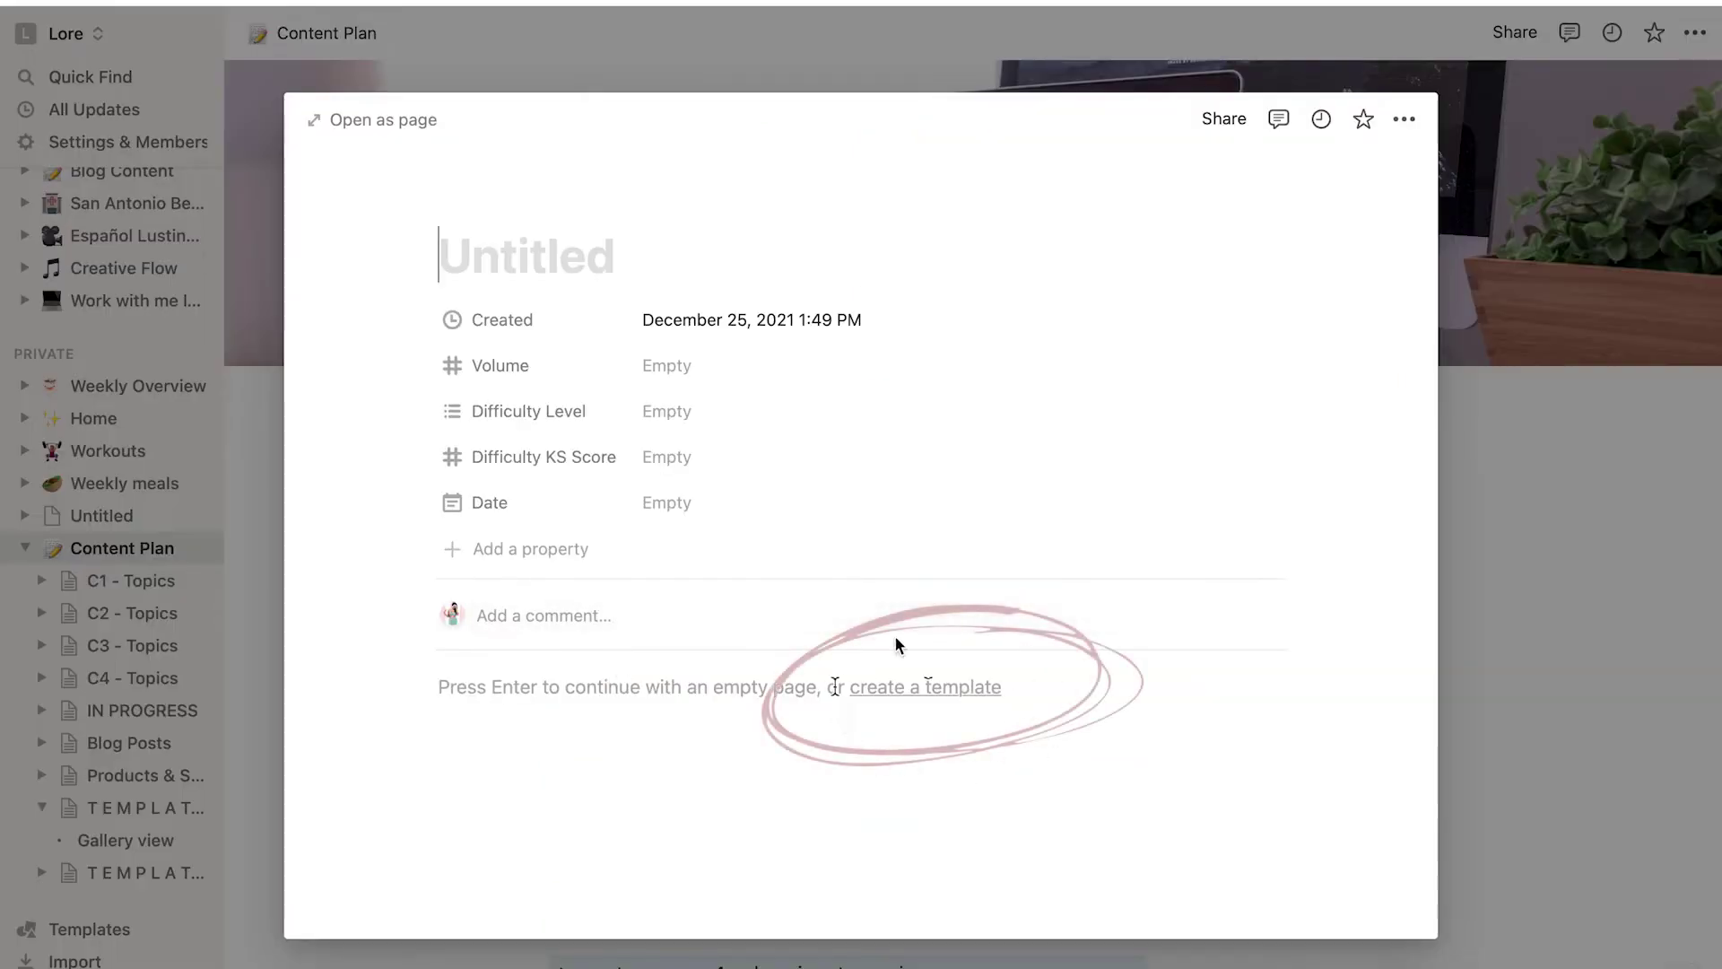
click(994, 691)
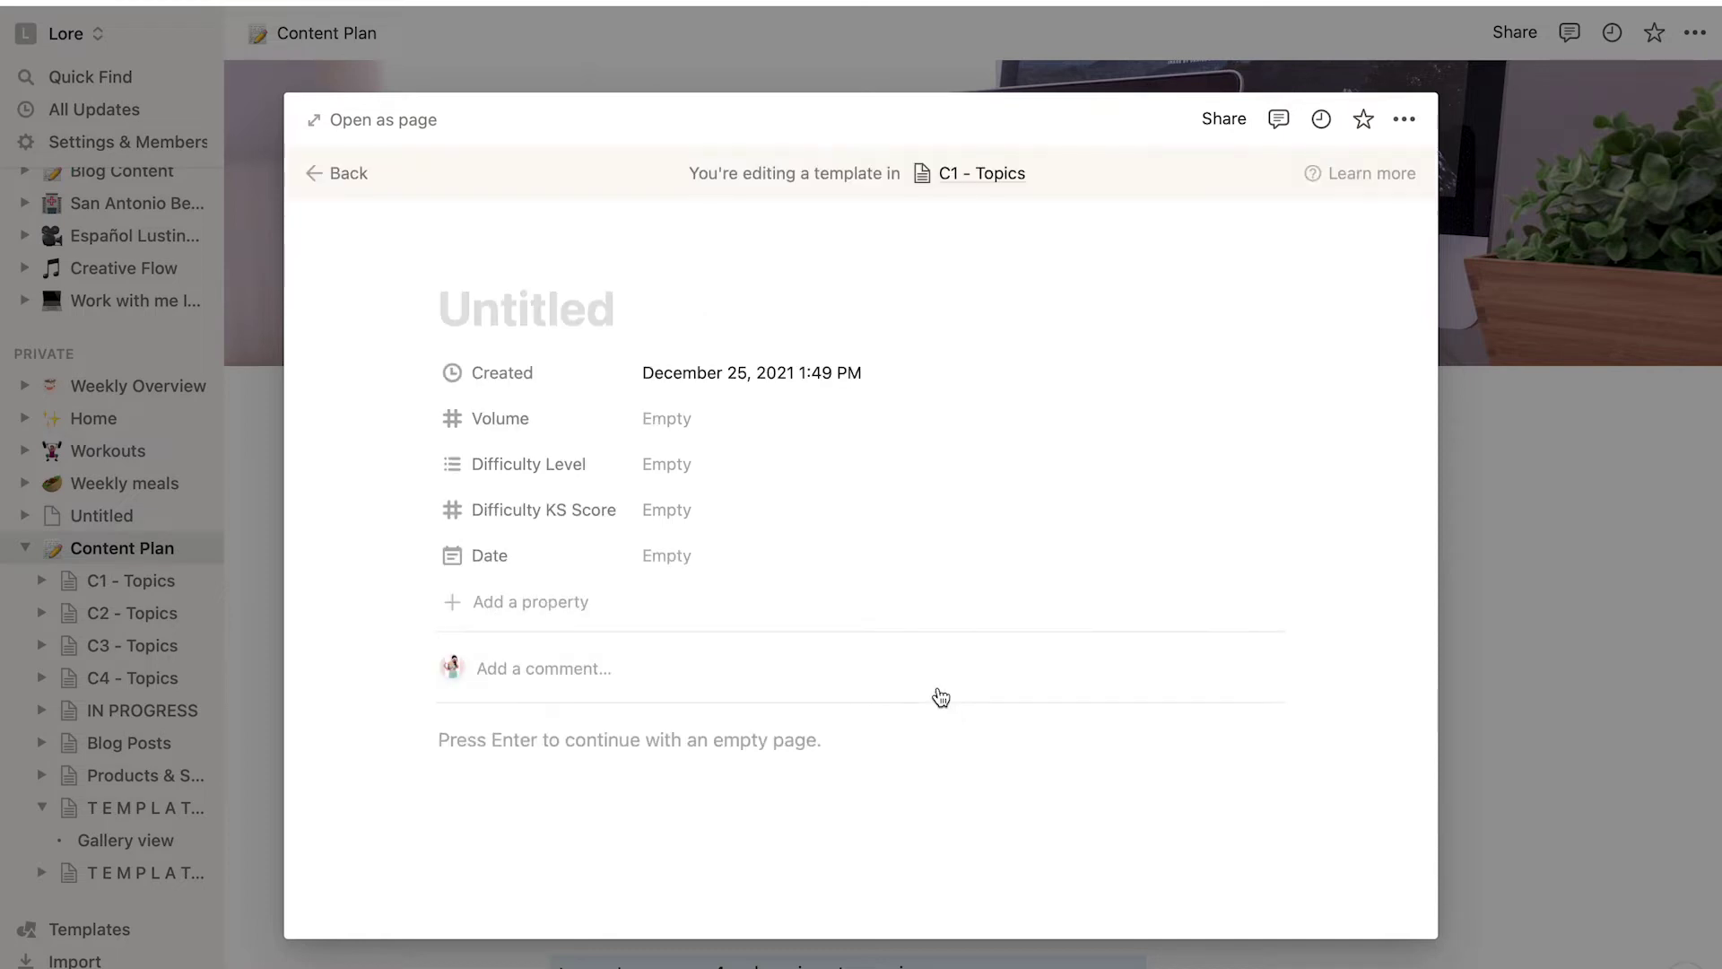
click(379, 122)
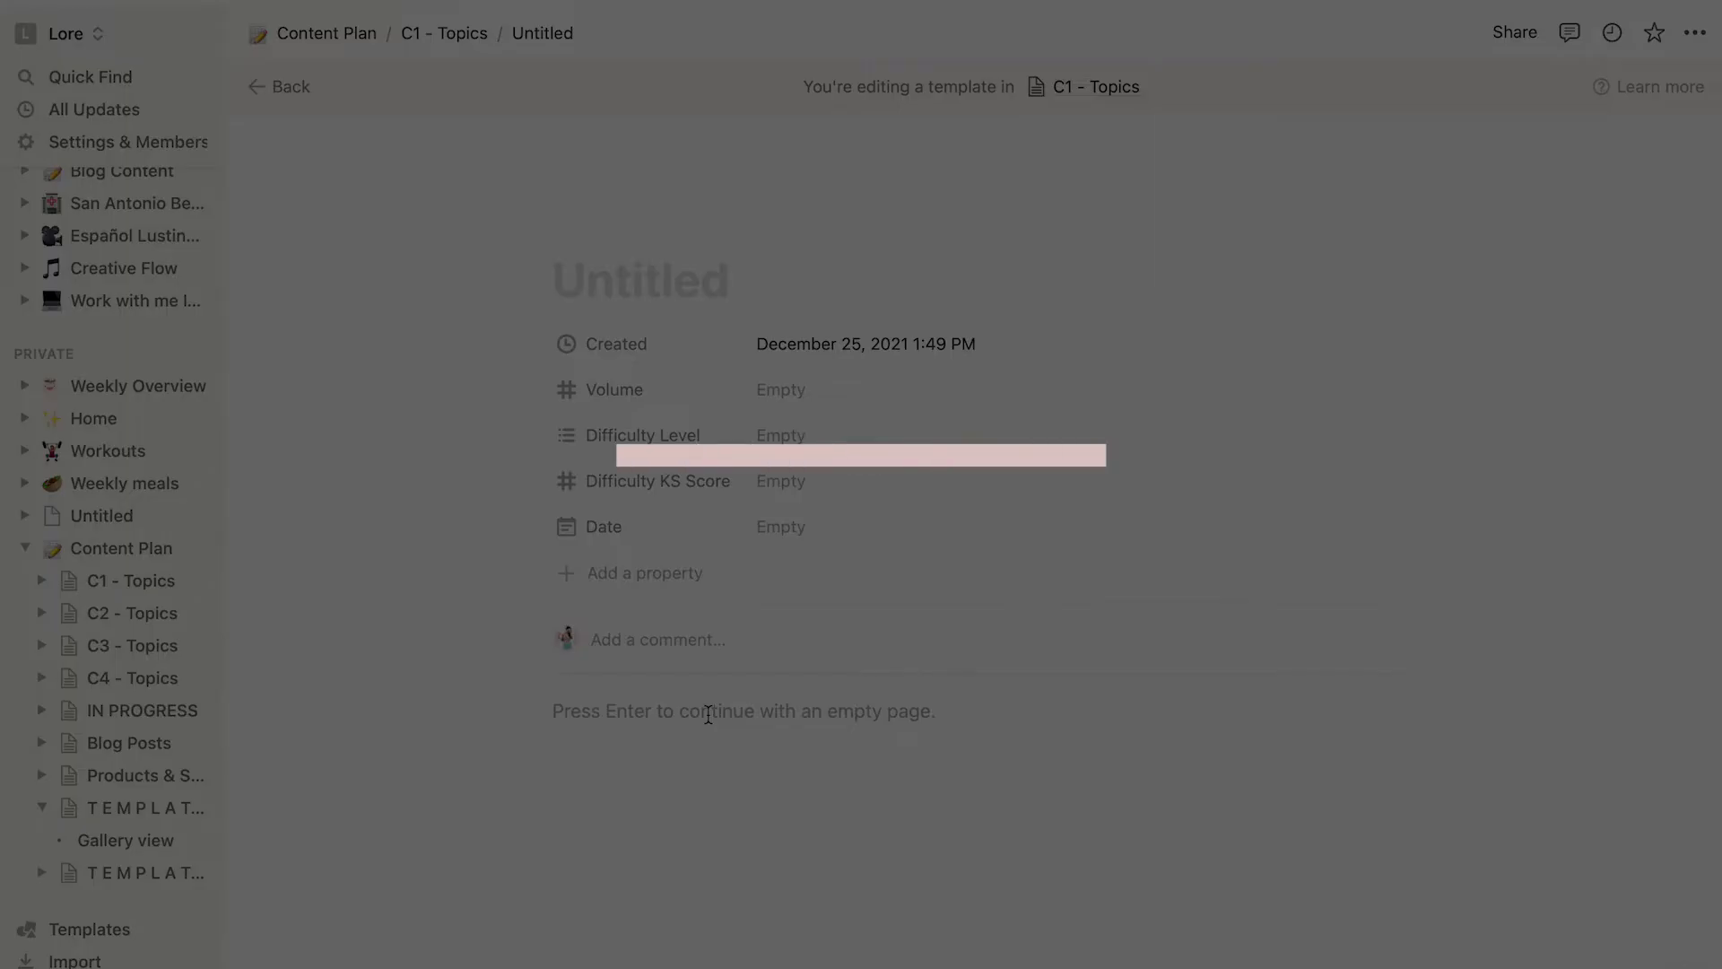
Drag the duplicated TEMPLATES database into the template body, then move the BLOG POST PLAN card above it.
key(Return)
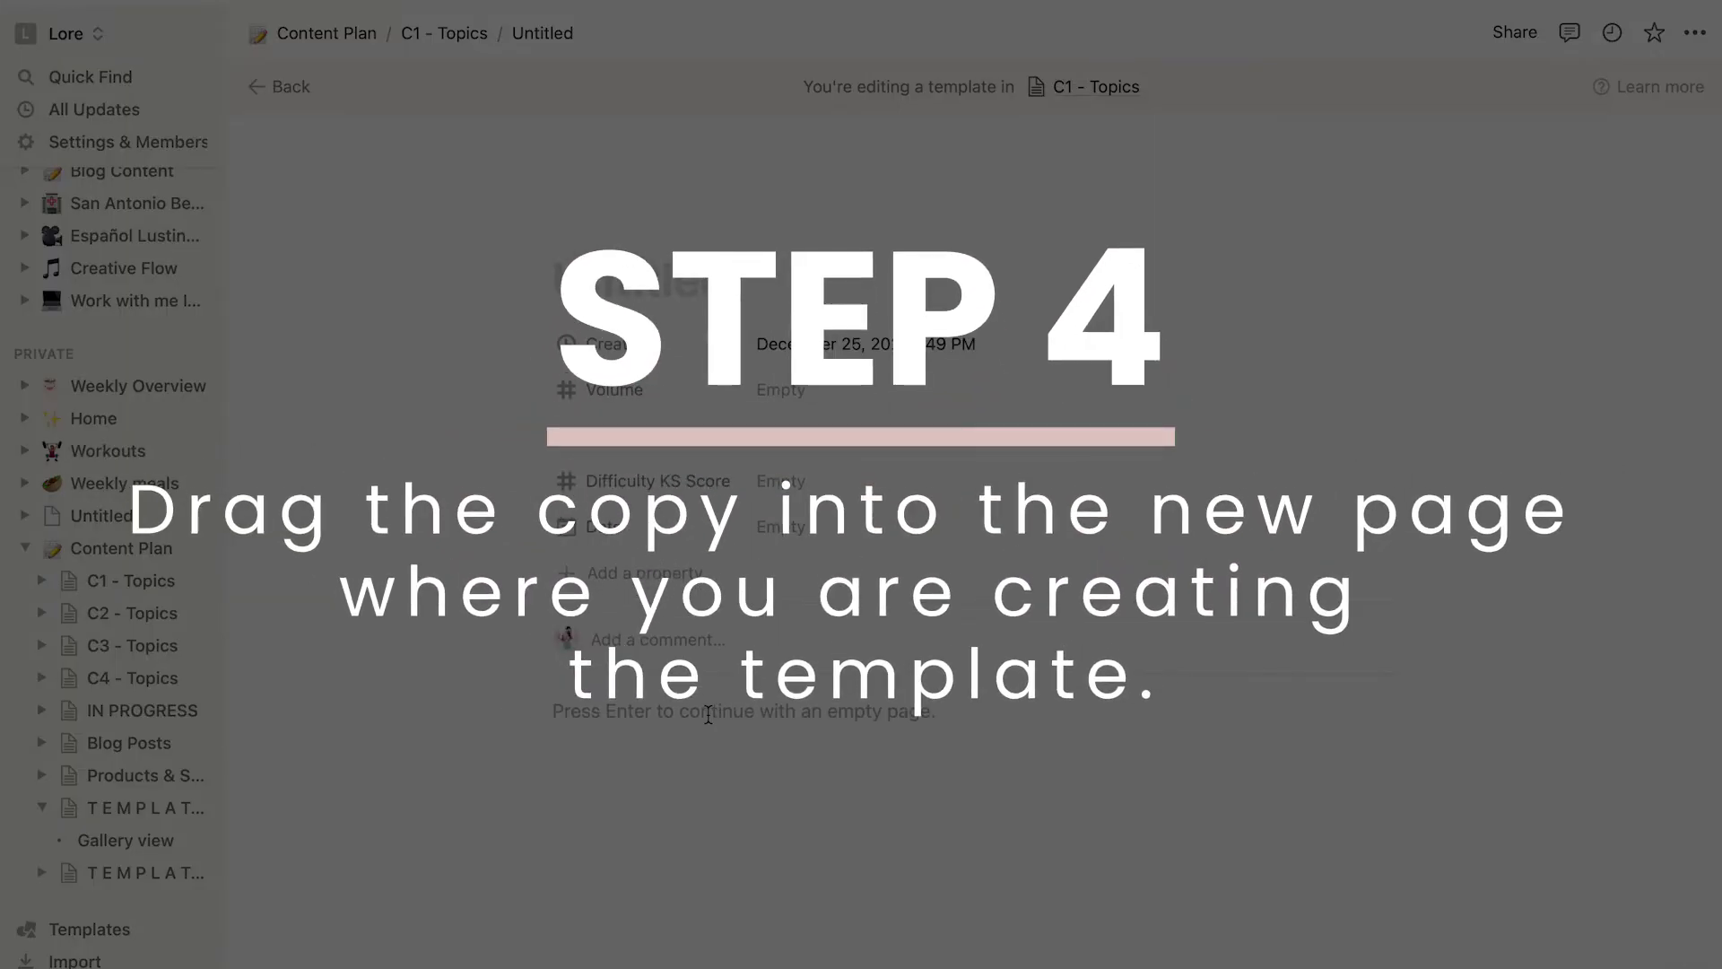
key(Return)
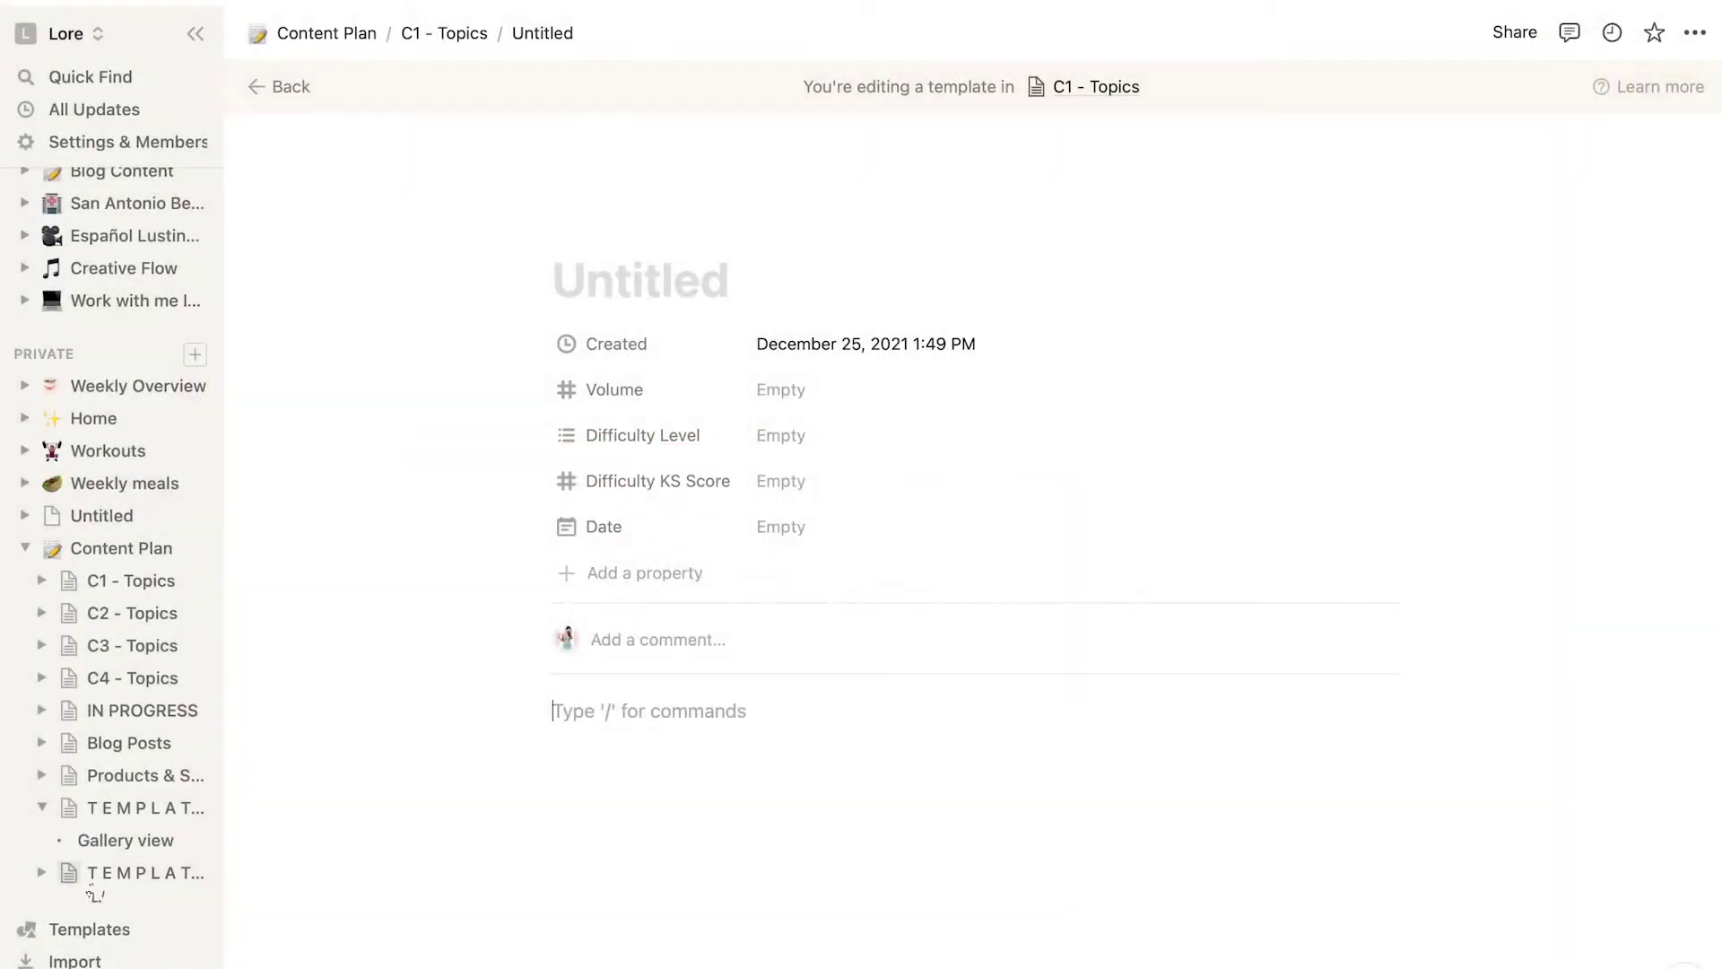
drag(87, 874, 769, 713)
scroll(838, 511, down, 2)
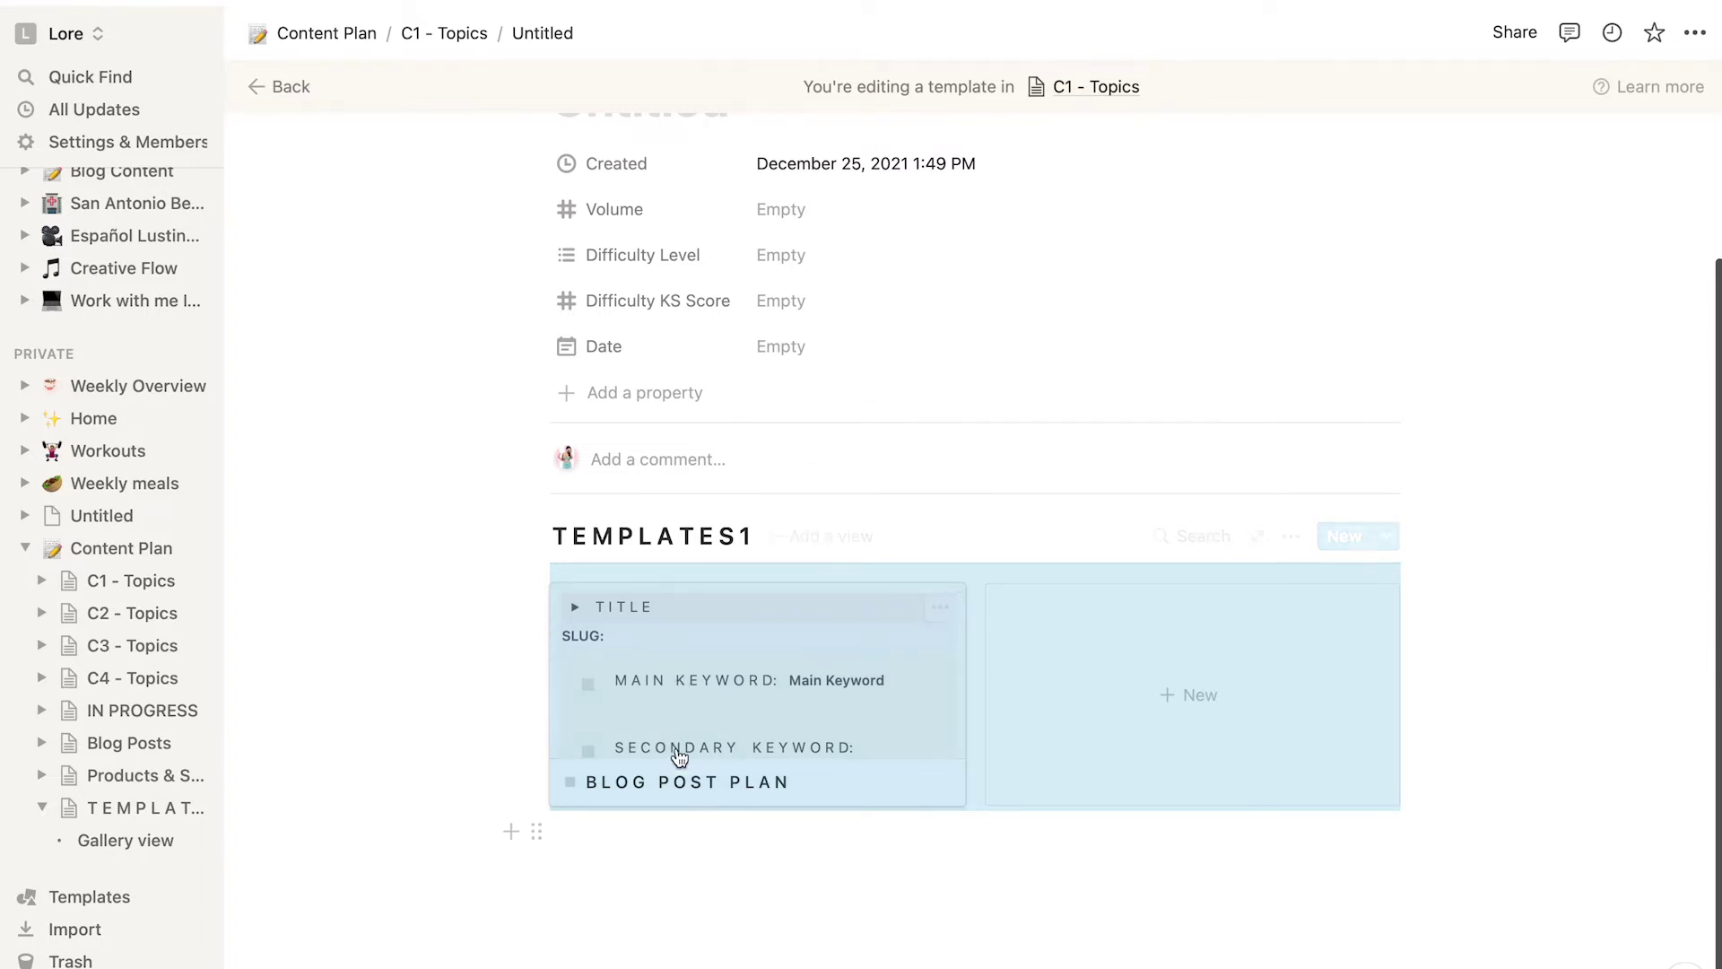
drag(684, 705, 676, 511)
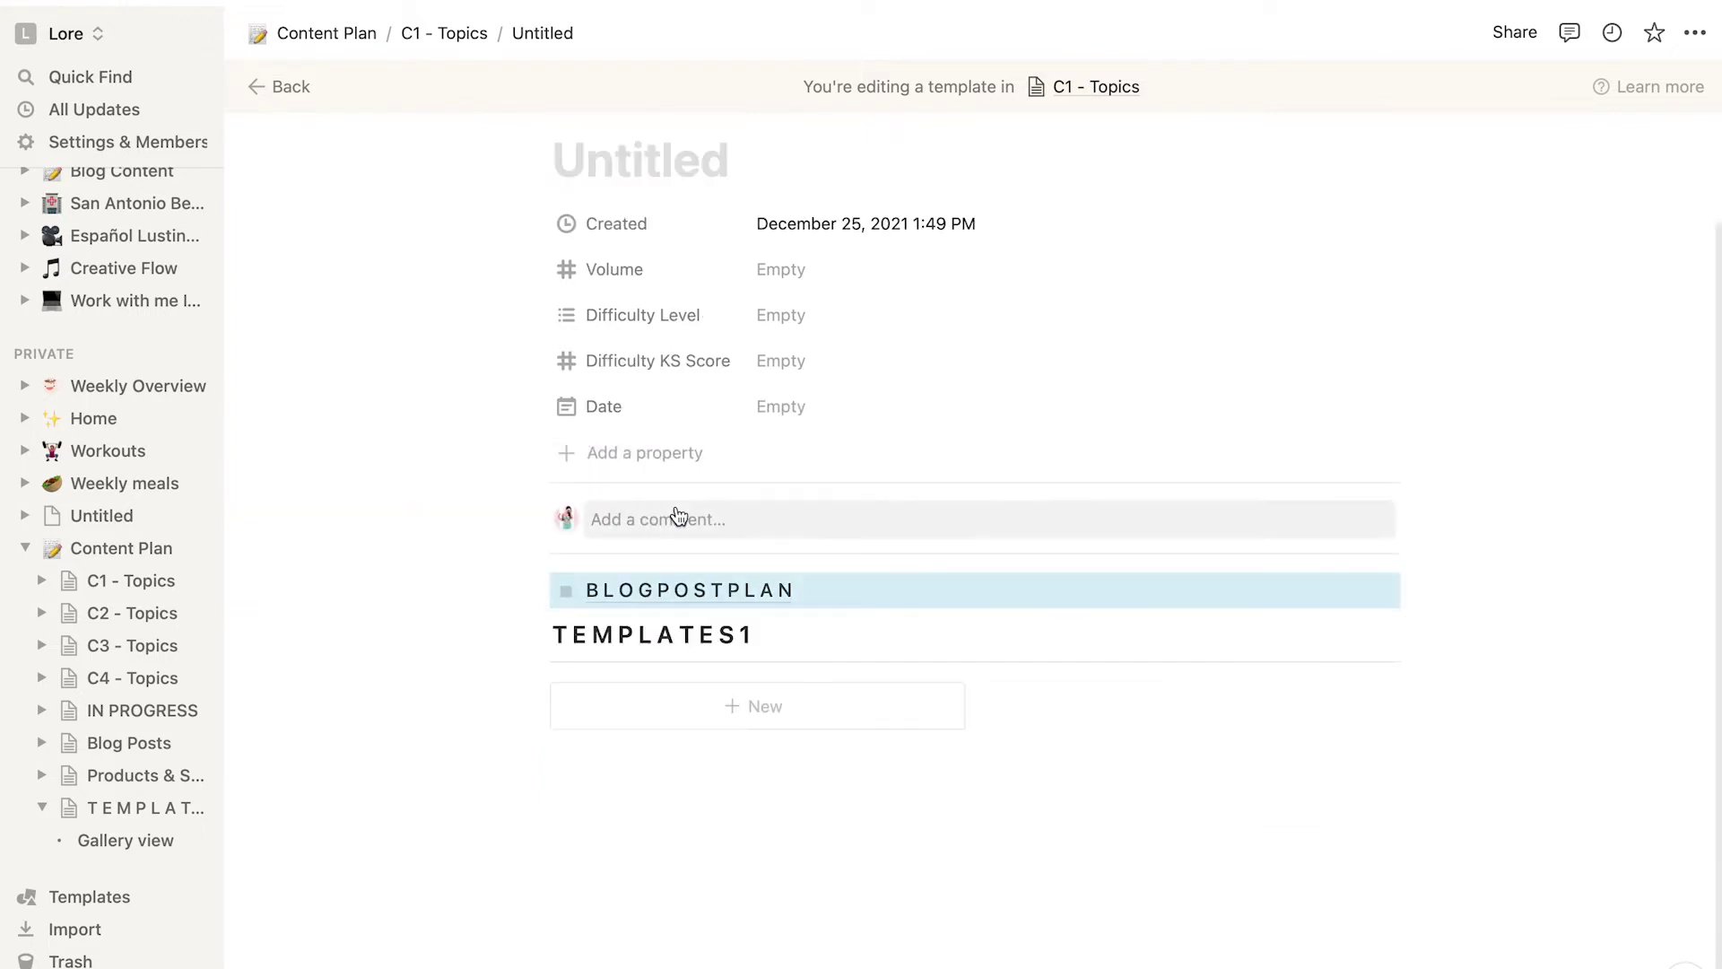
Delete the empty TEMPLATES1 gallery block from the template.
click(537, 637)
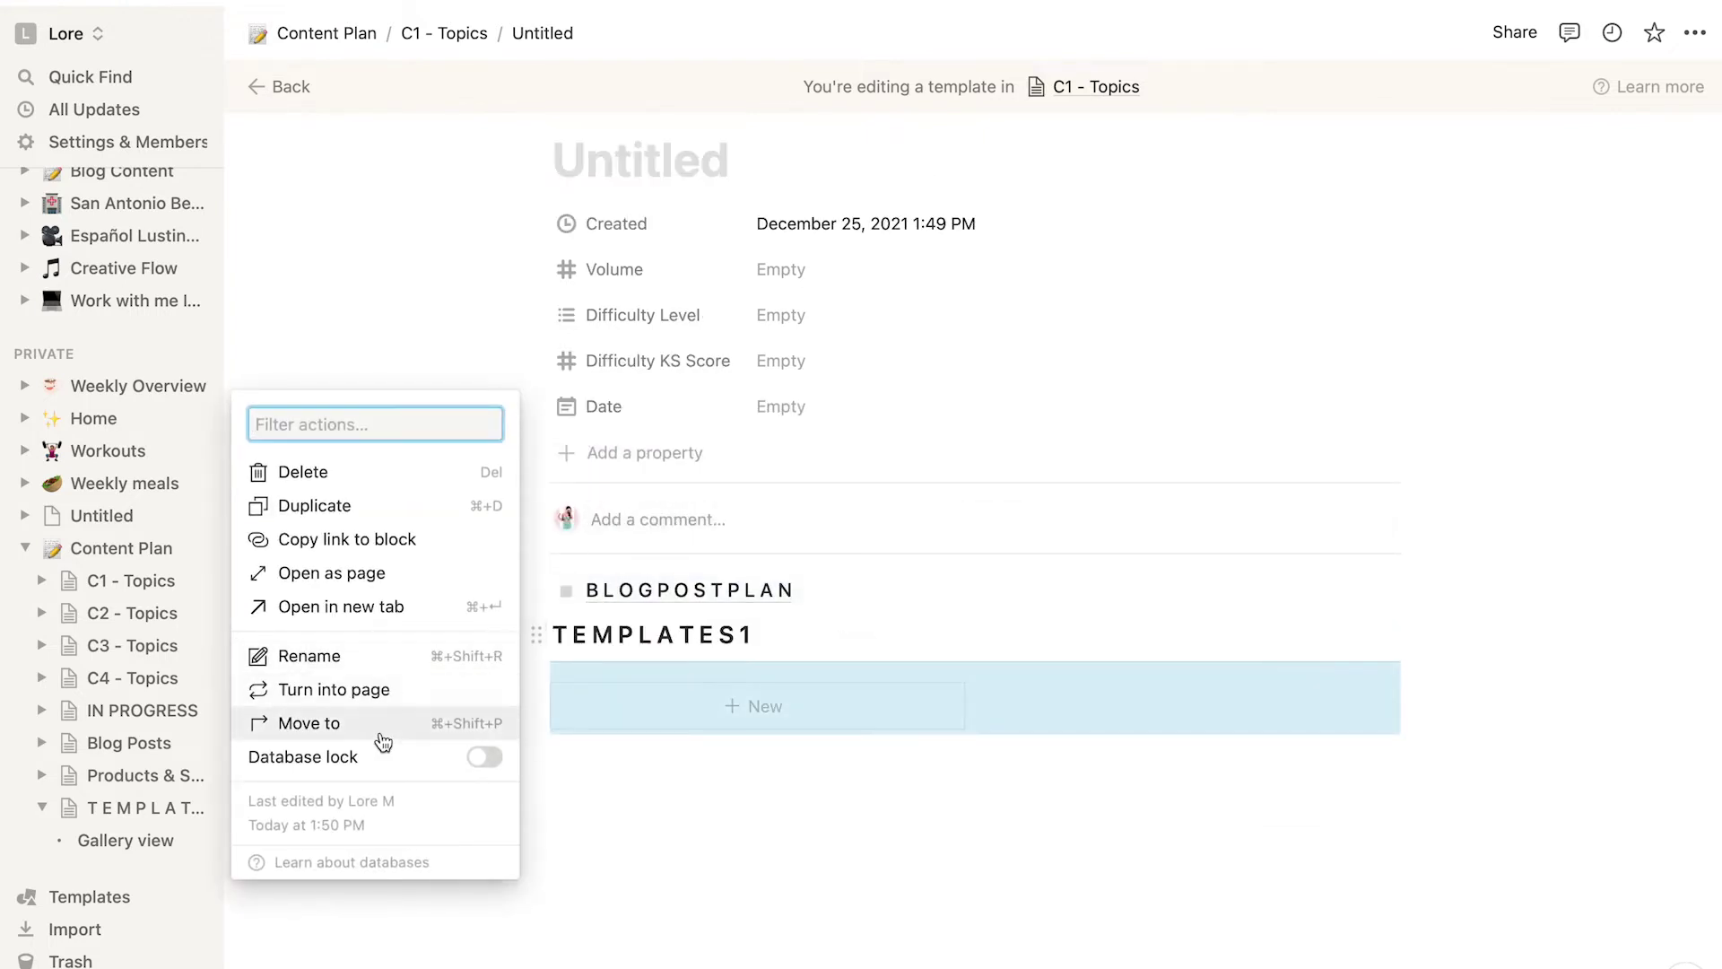
click(350, 478)
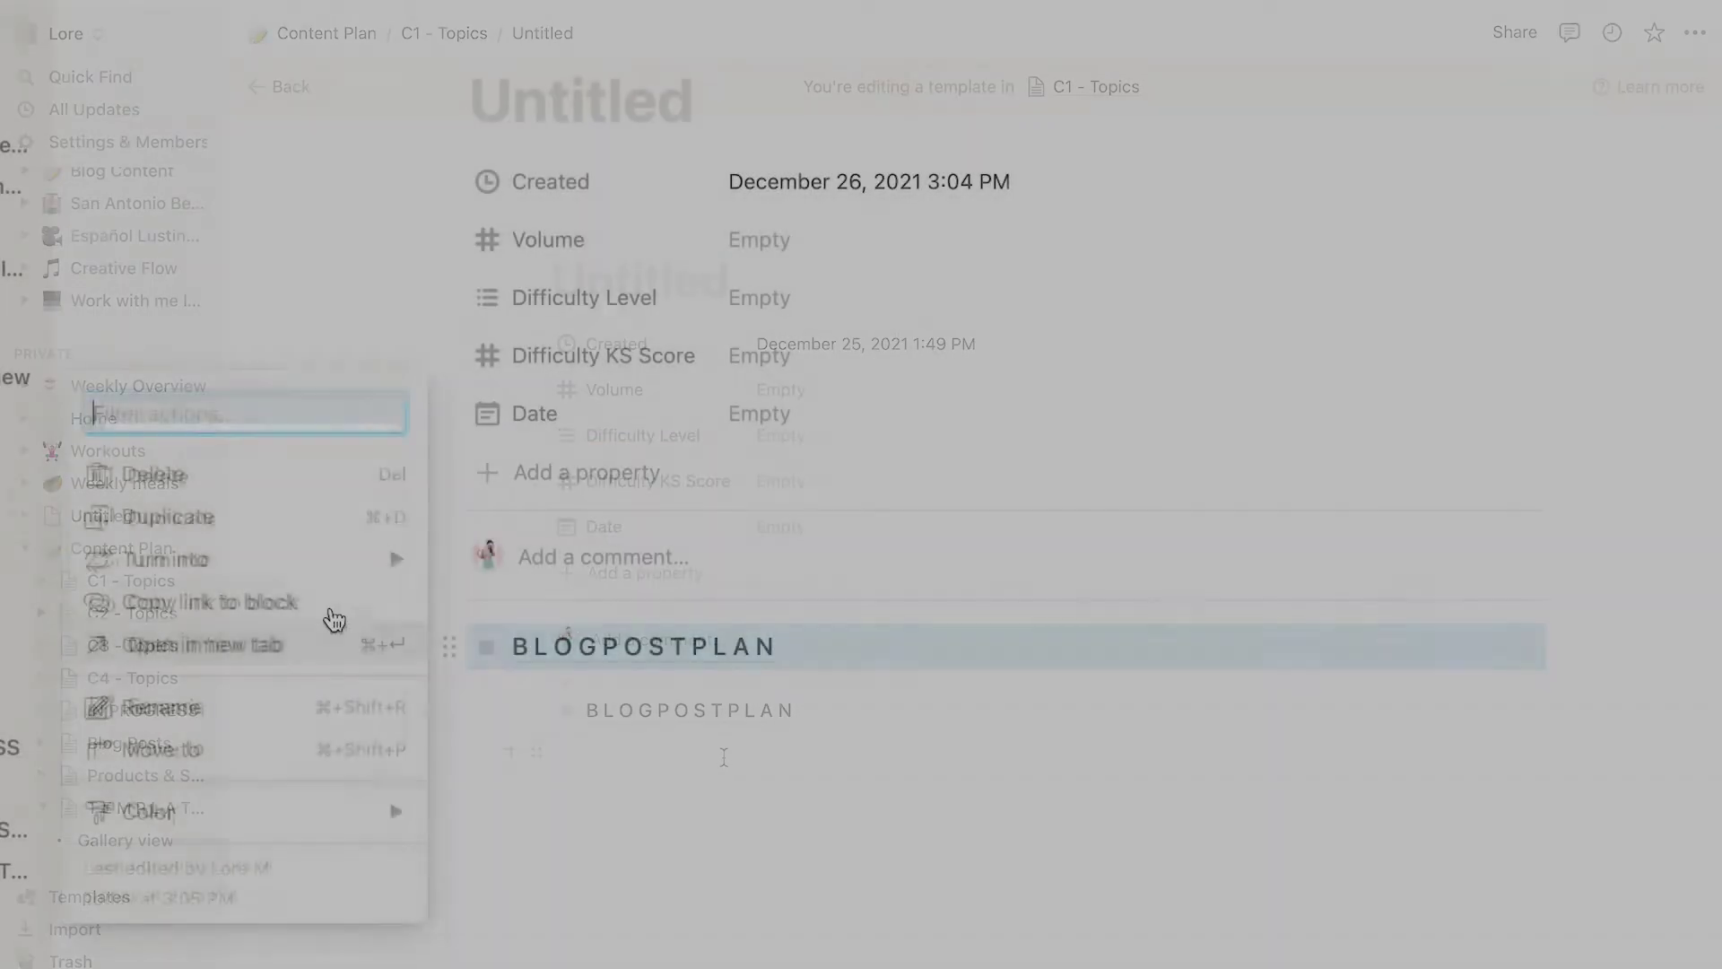
Turn the BLOG POST PLAN block into a toggle list.
click(256, 560)
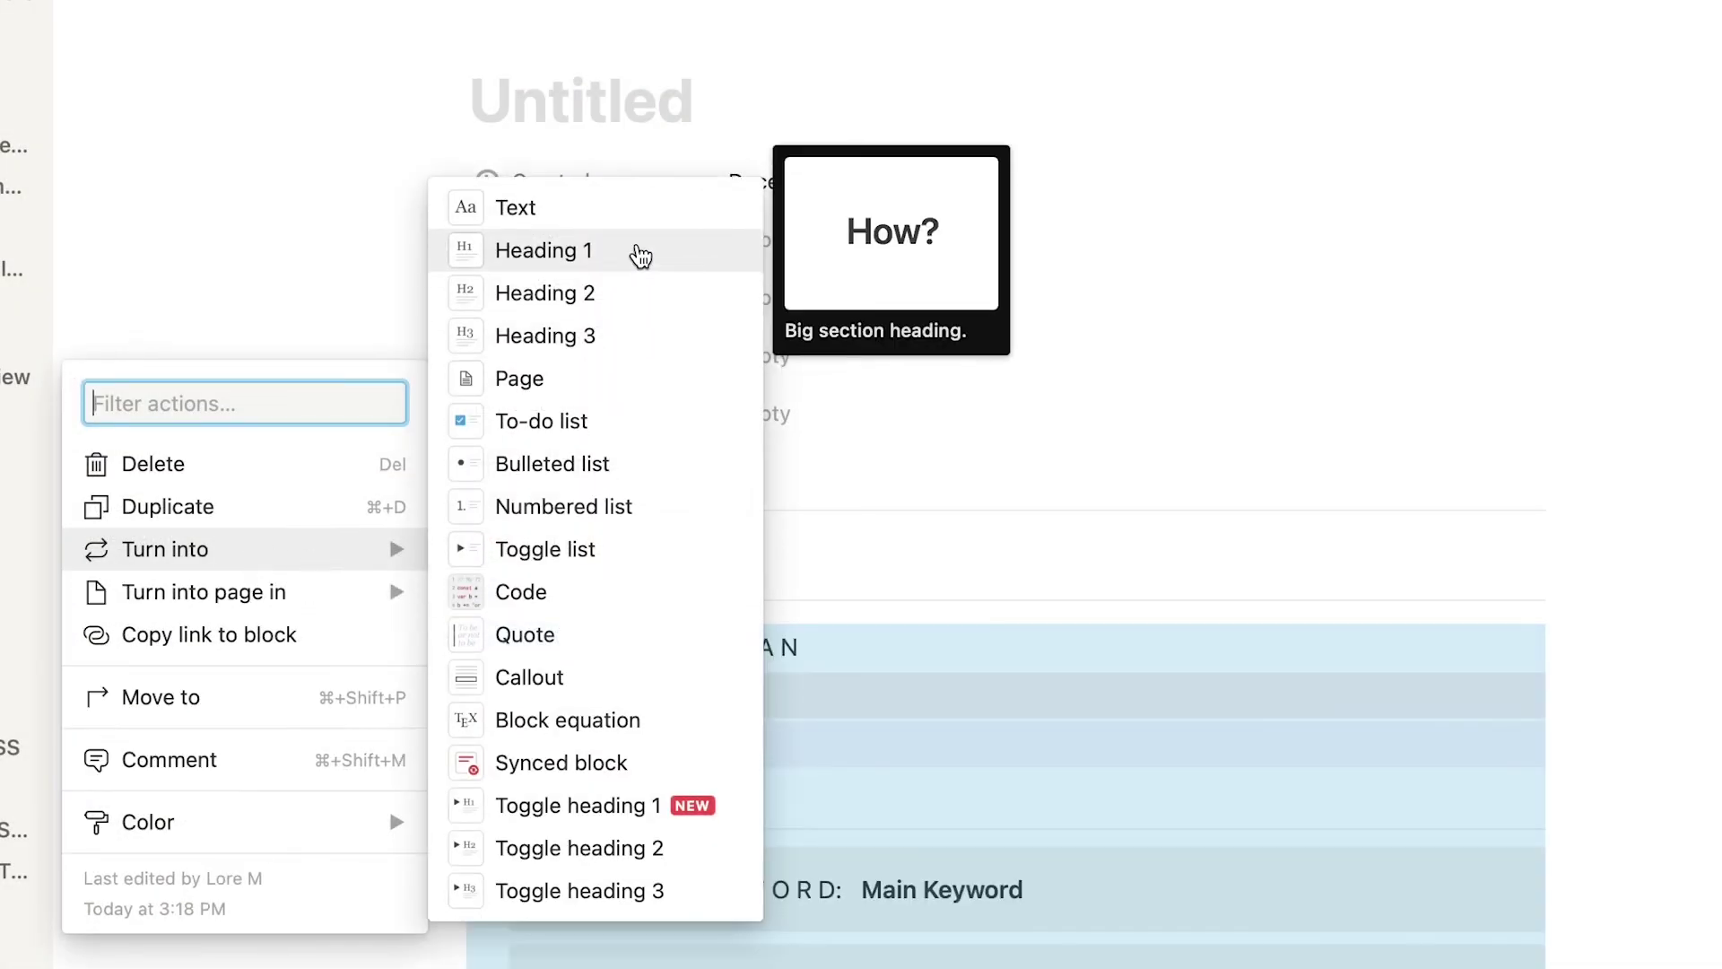
click(634, 254)
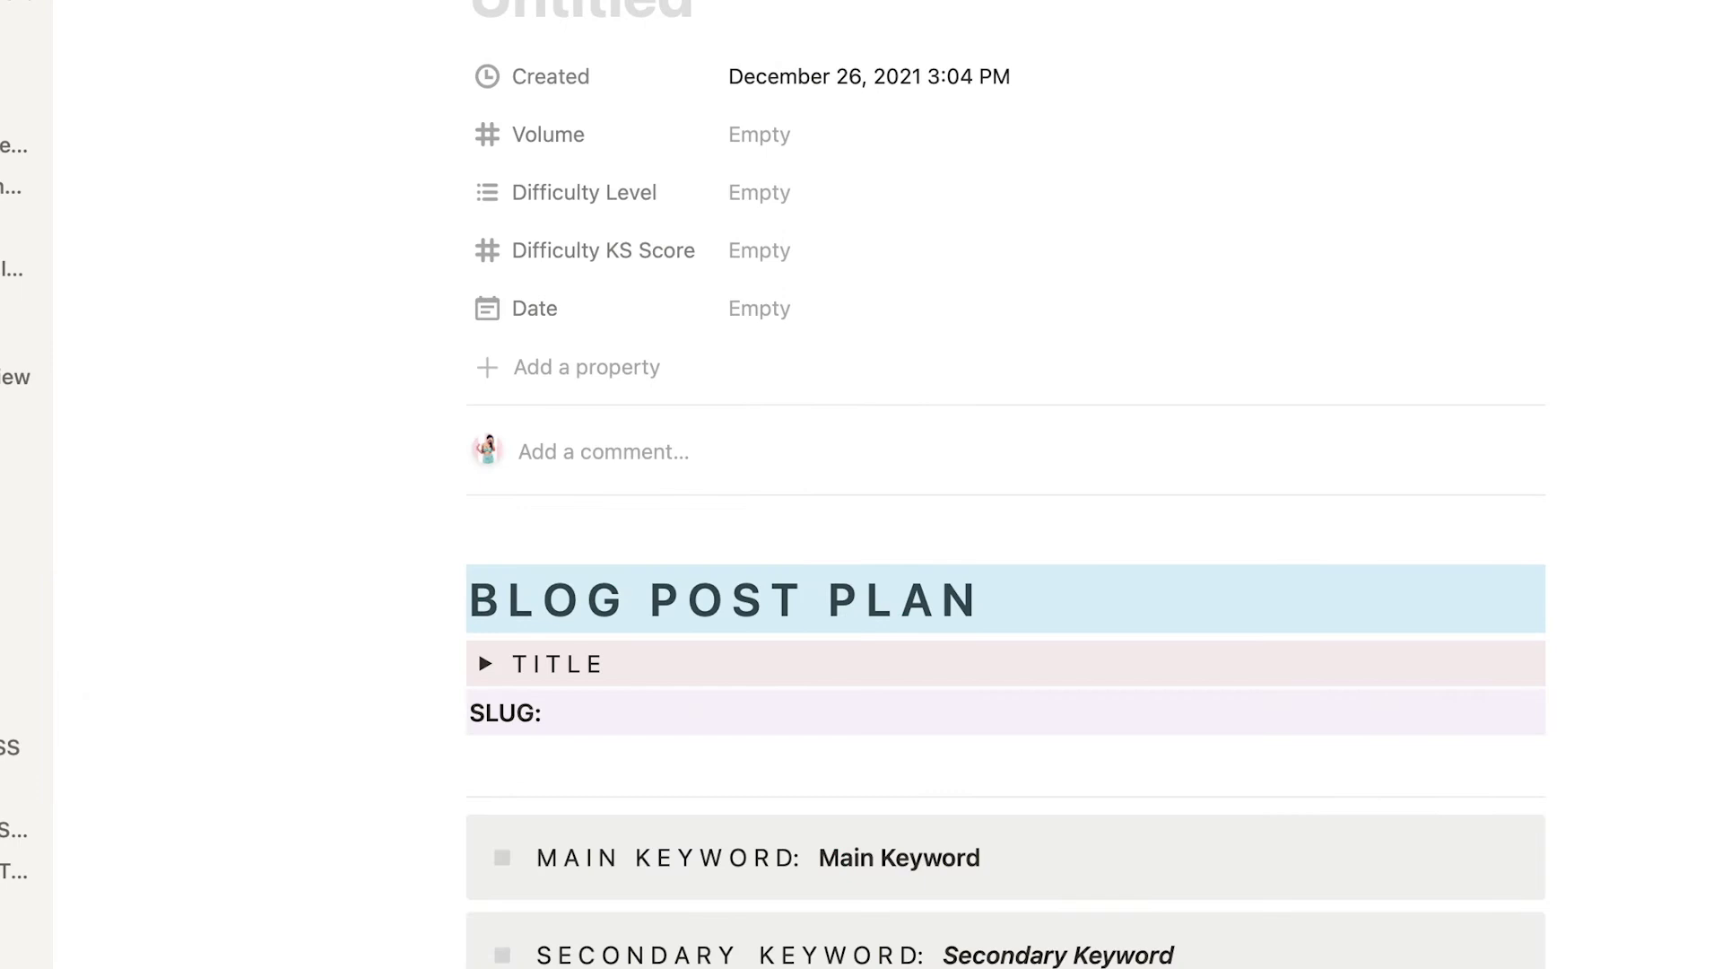
scroll(1697, 606, down, 10)
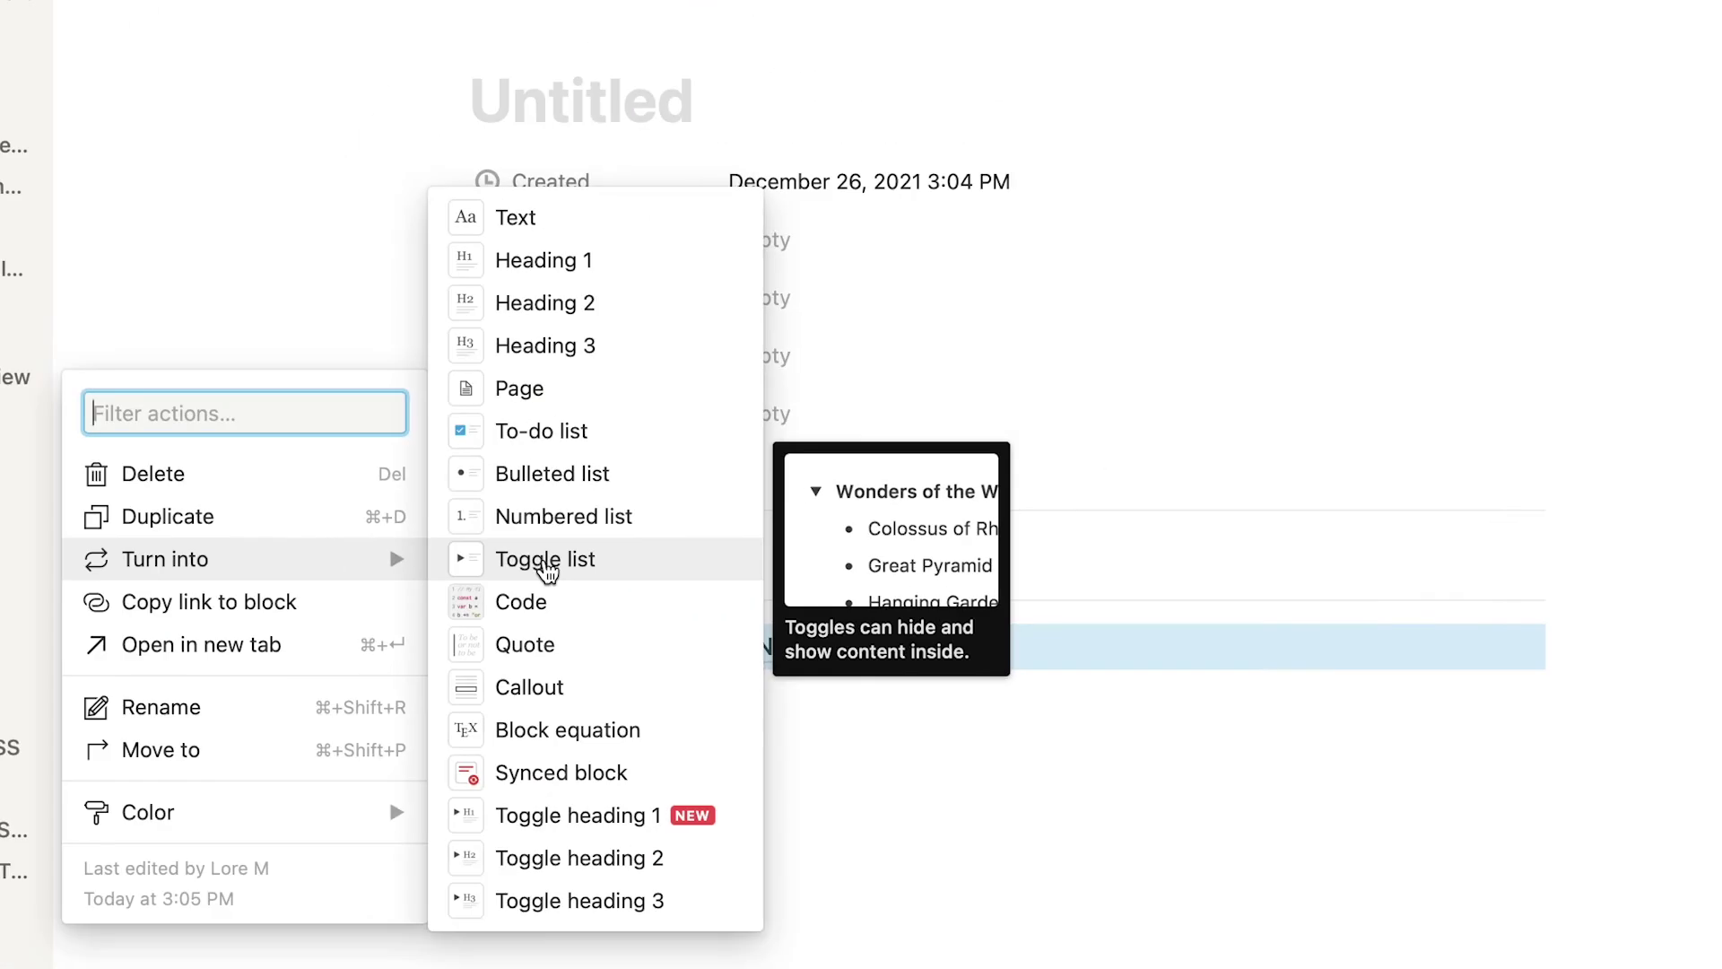
click(547, 565)
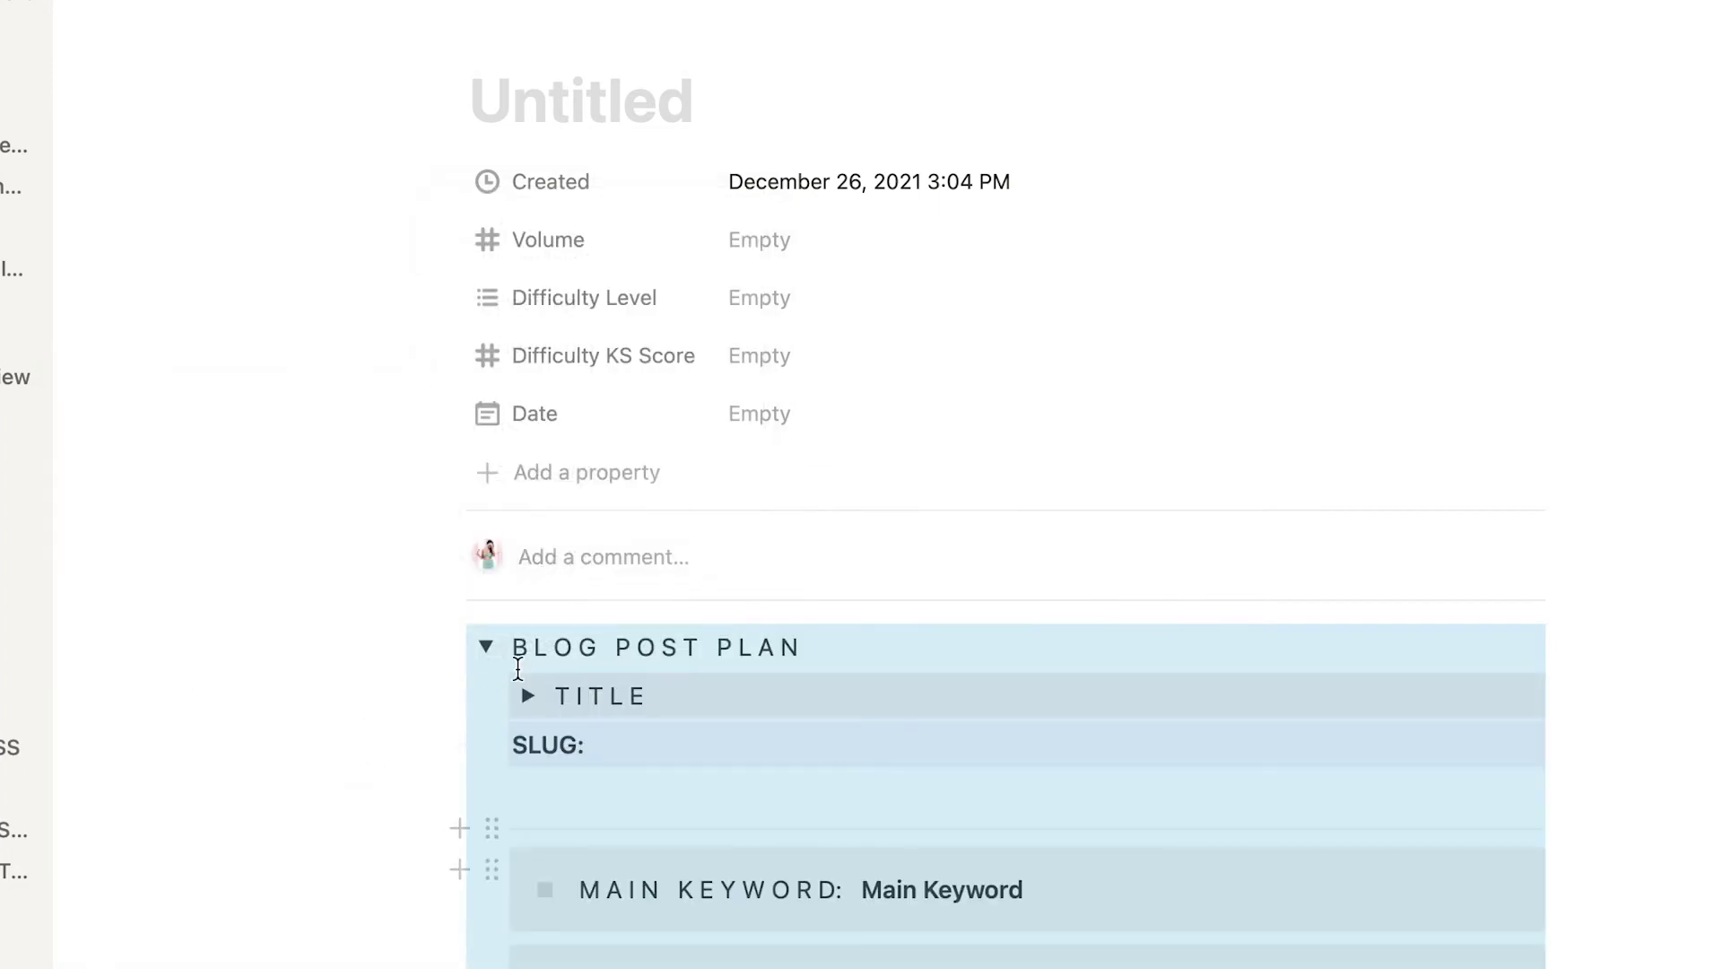
scroll(699, 897, down, 7)
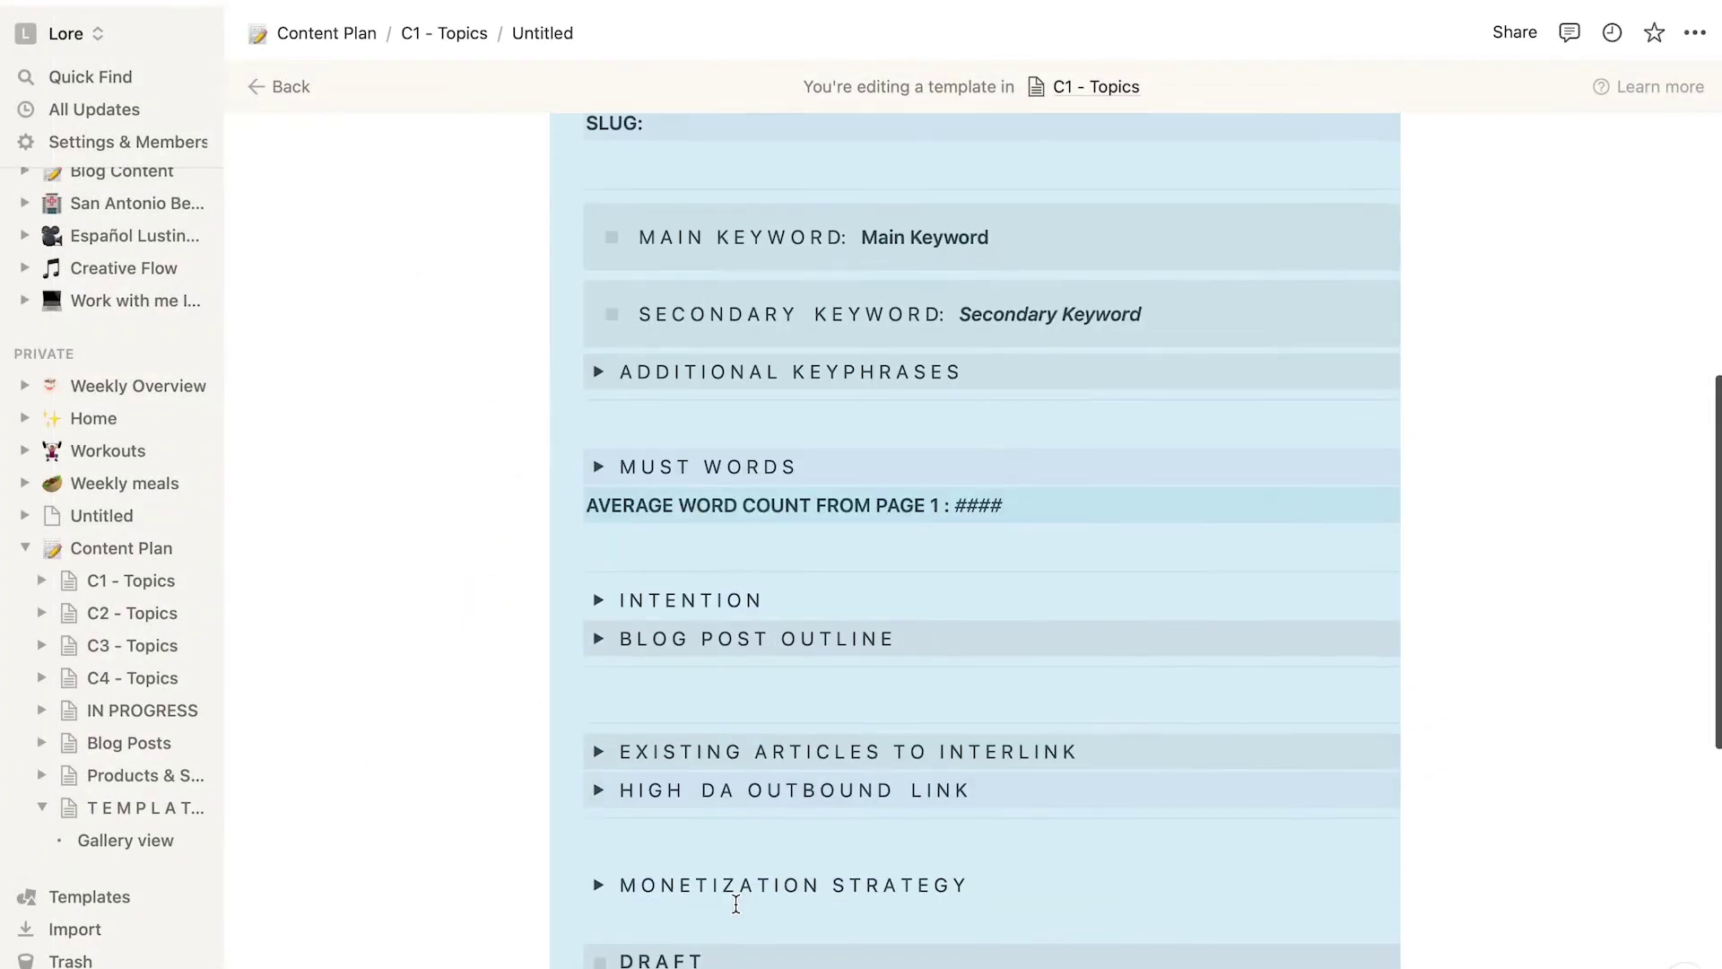
scroll(736, 903, down, 8)
scroll(735, 903, up, 10)
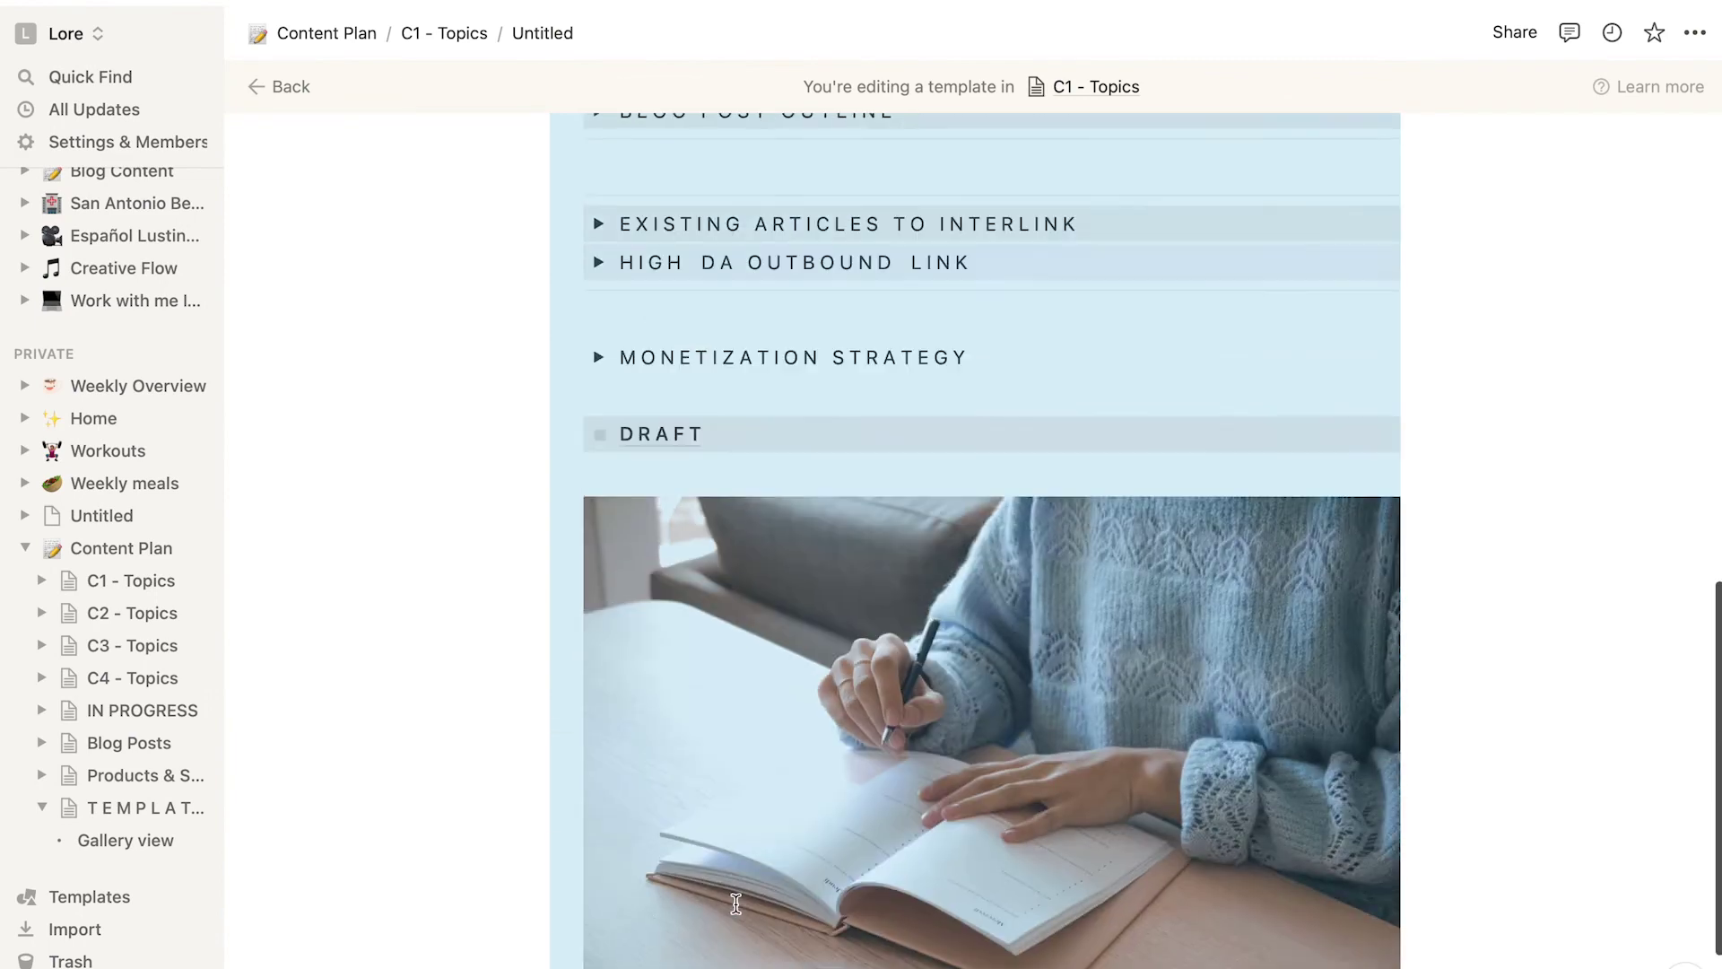
scroll(735, 903, up, 2)
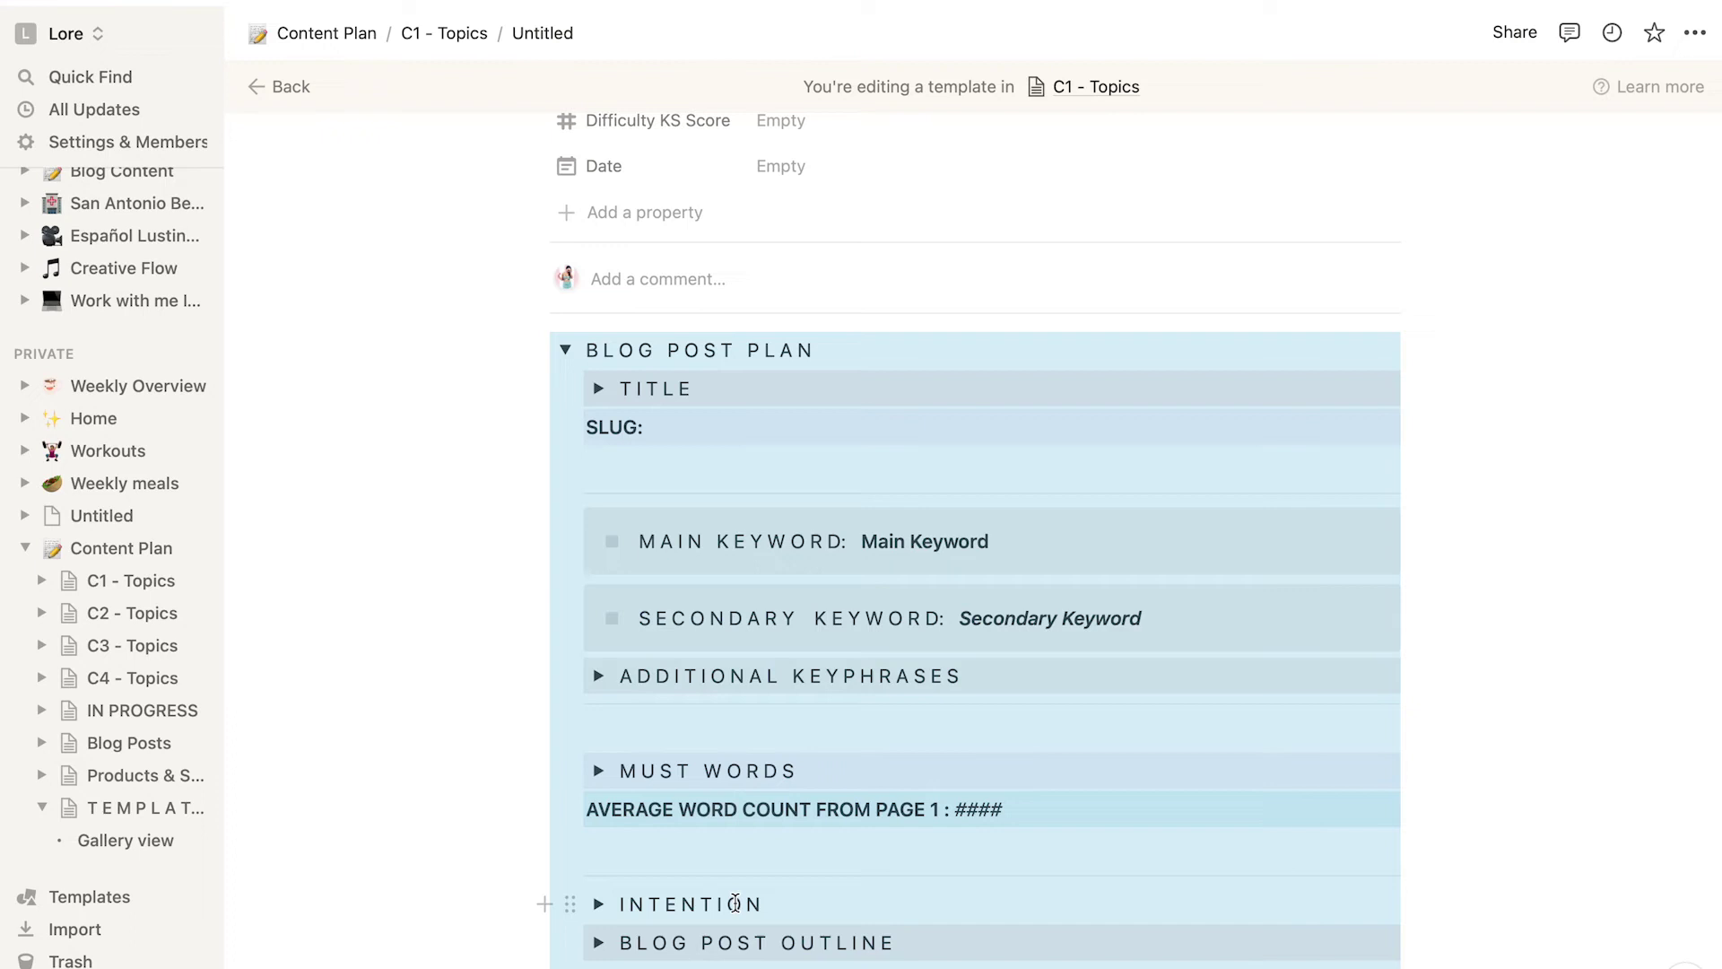
scroll(736, 904, up, 6)
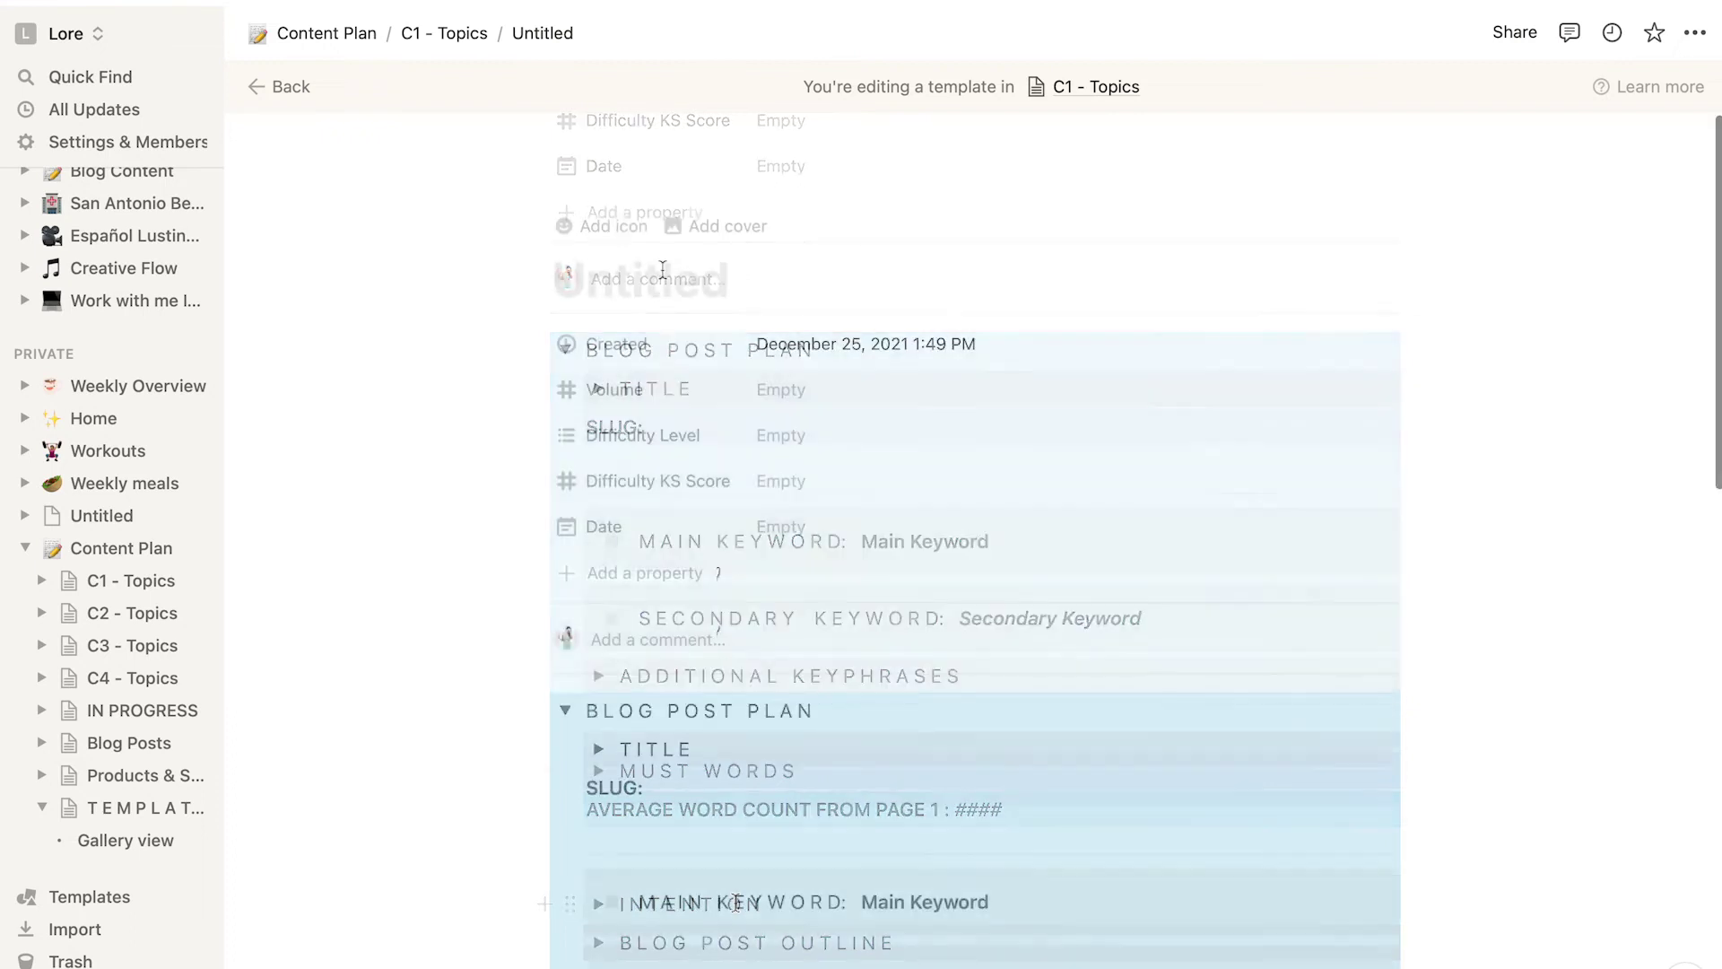
Title the template 'Blog Post Plan (Template)' and return to Content Plan.
click(663, 284)
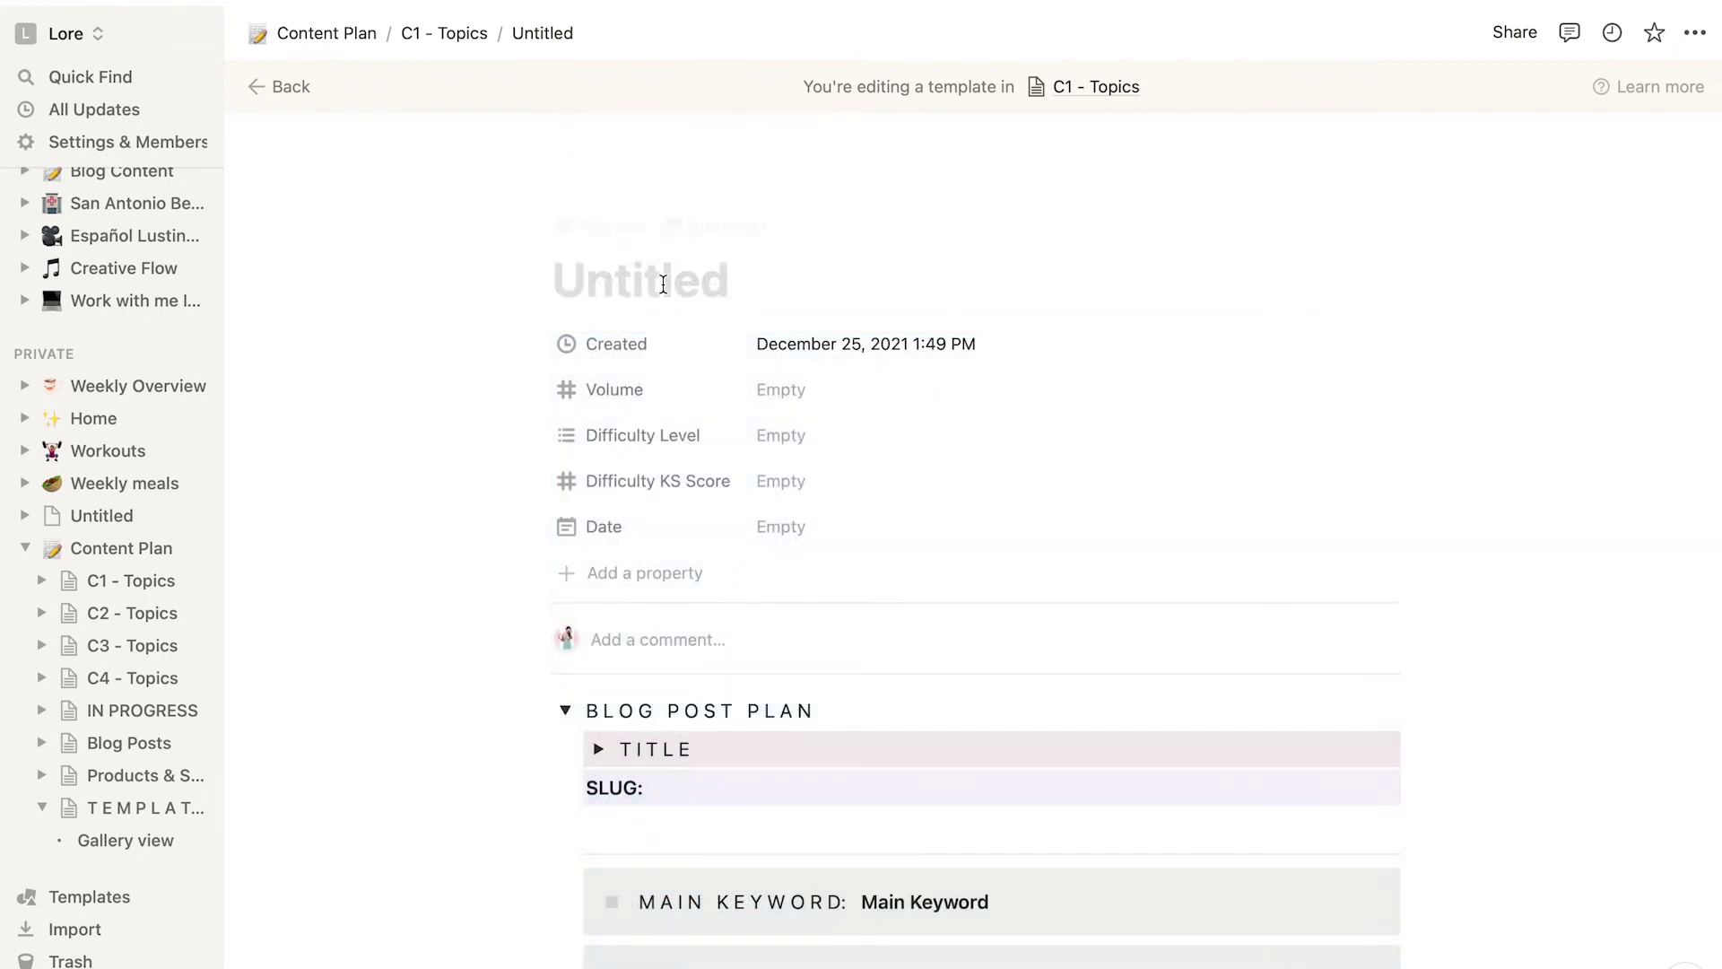
text(Blog Post Pla)
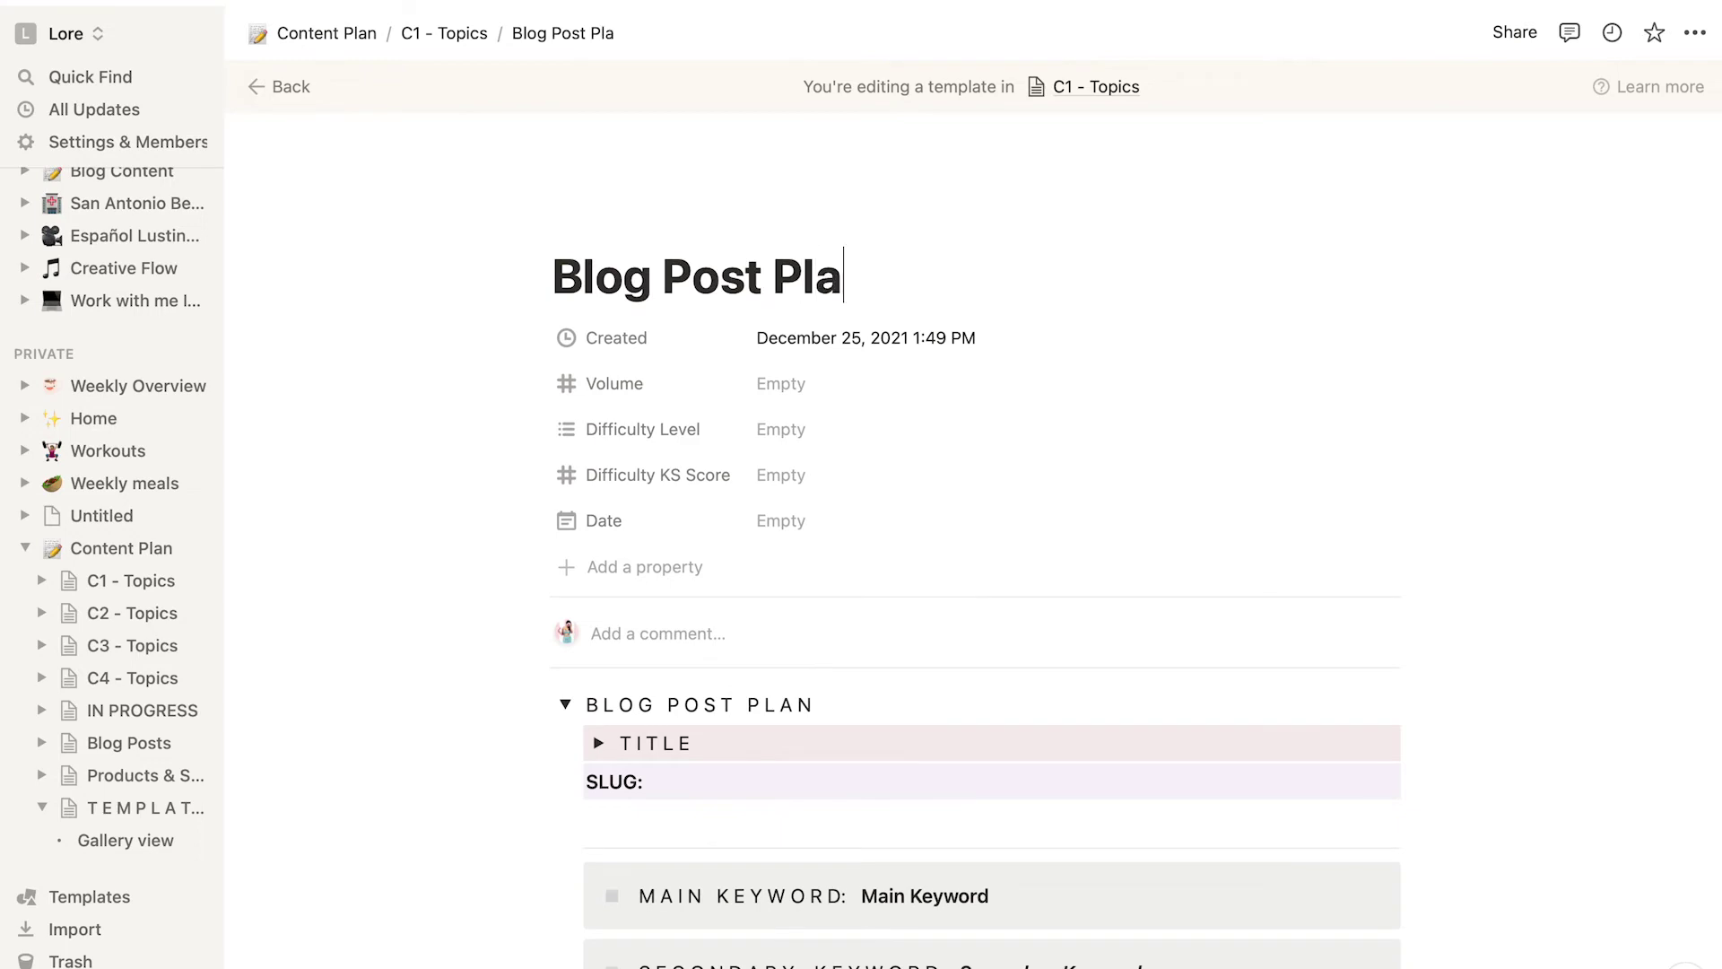
text(n (Template))
key(Escape)
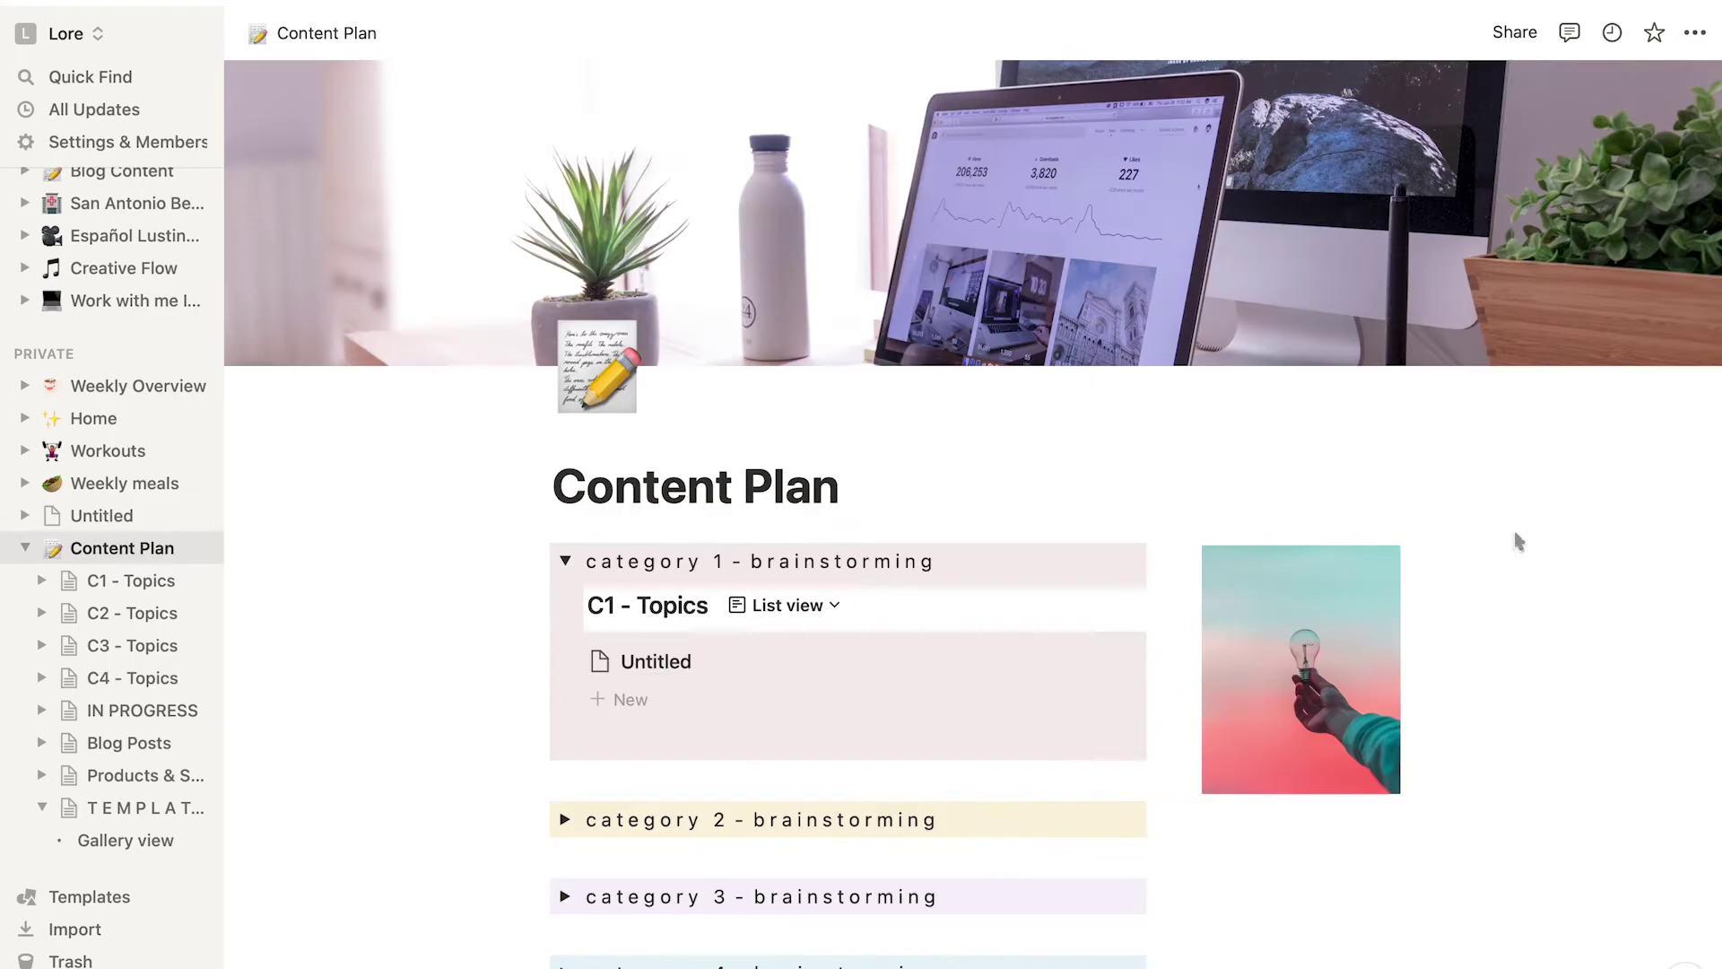
Create a C1 - Topics page from Blog Post Plan (Template), expand its toggle, and enter 111 after SLUG:.
scroll(1198, 627, down, 3)
click(615, 423)
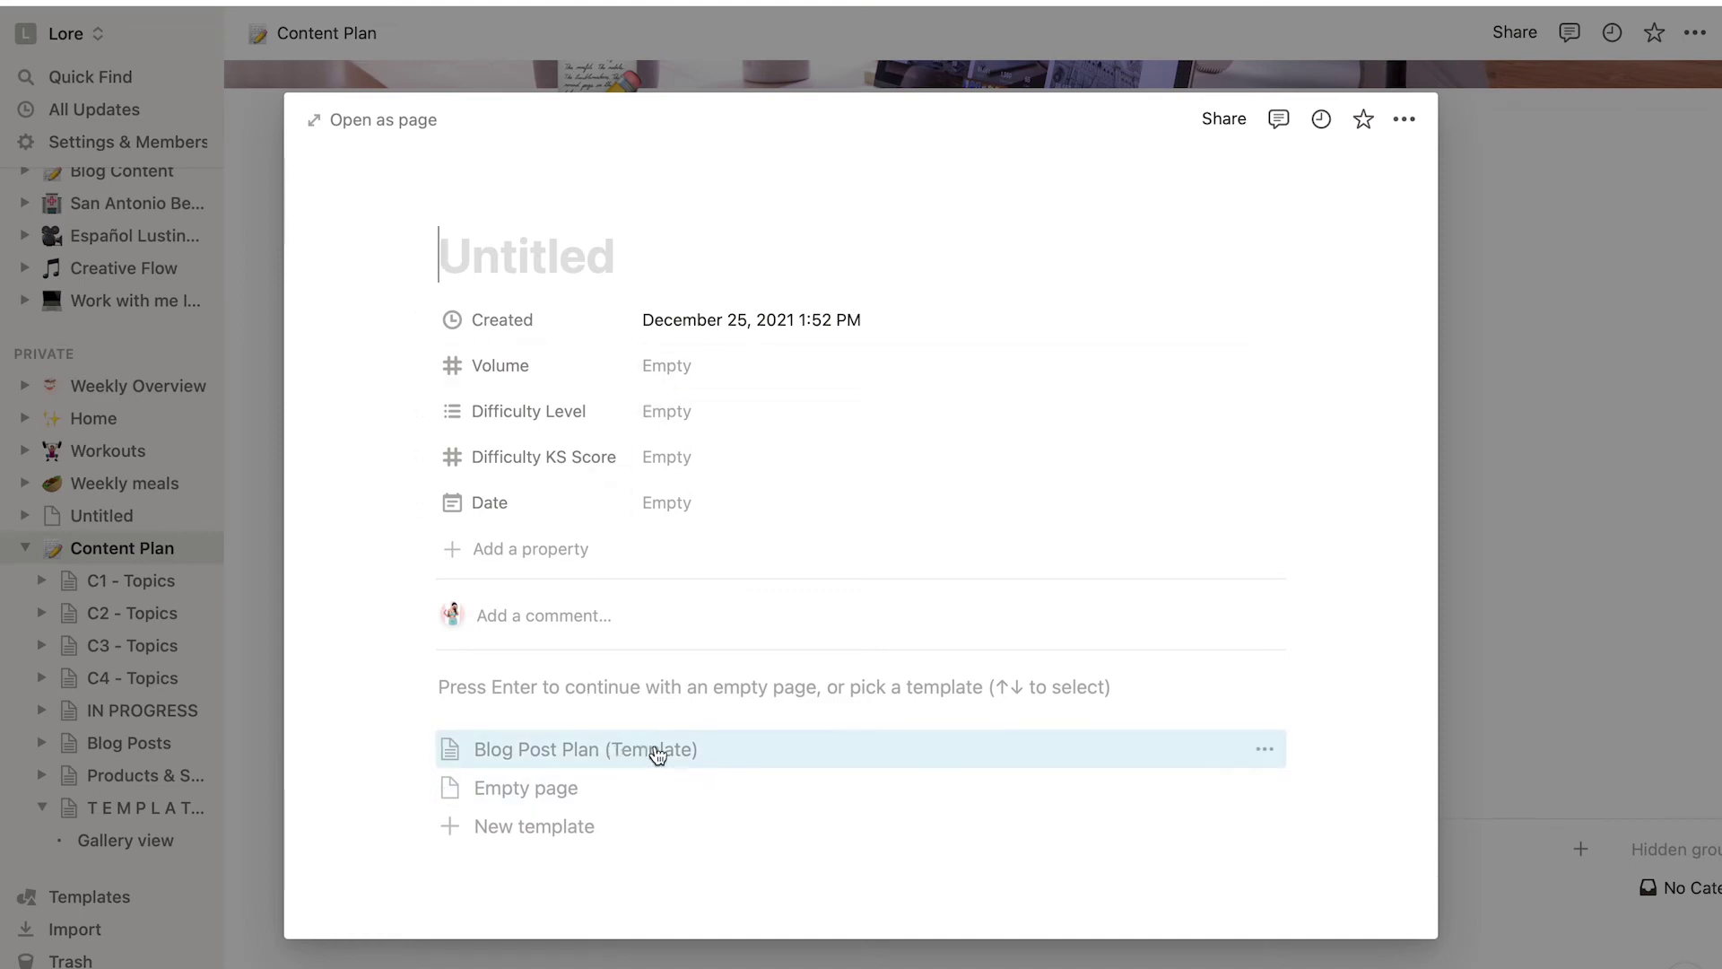
click(613, 751)
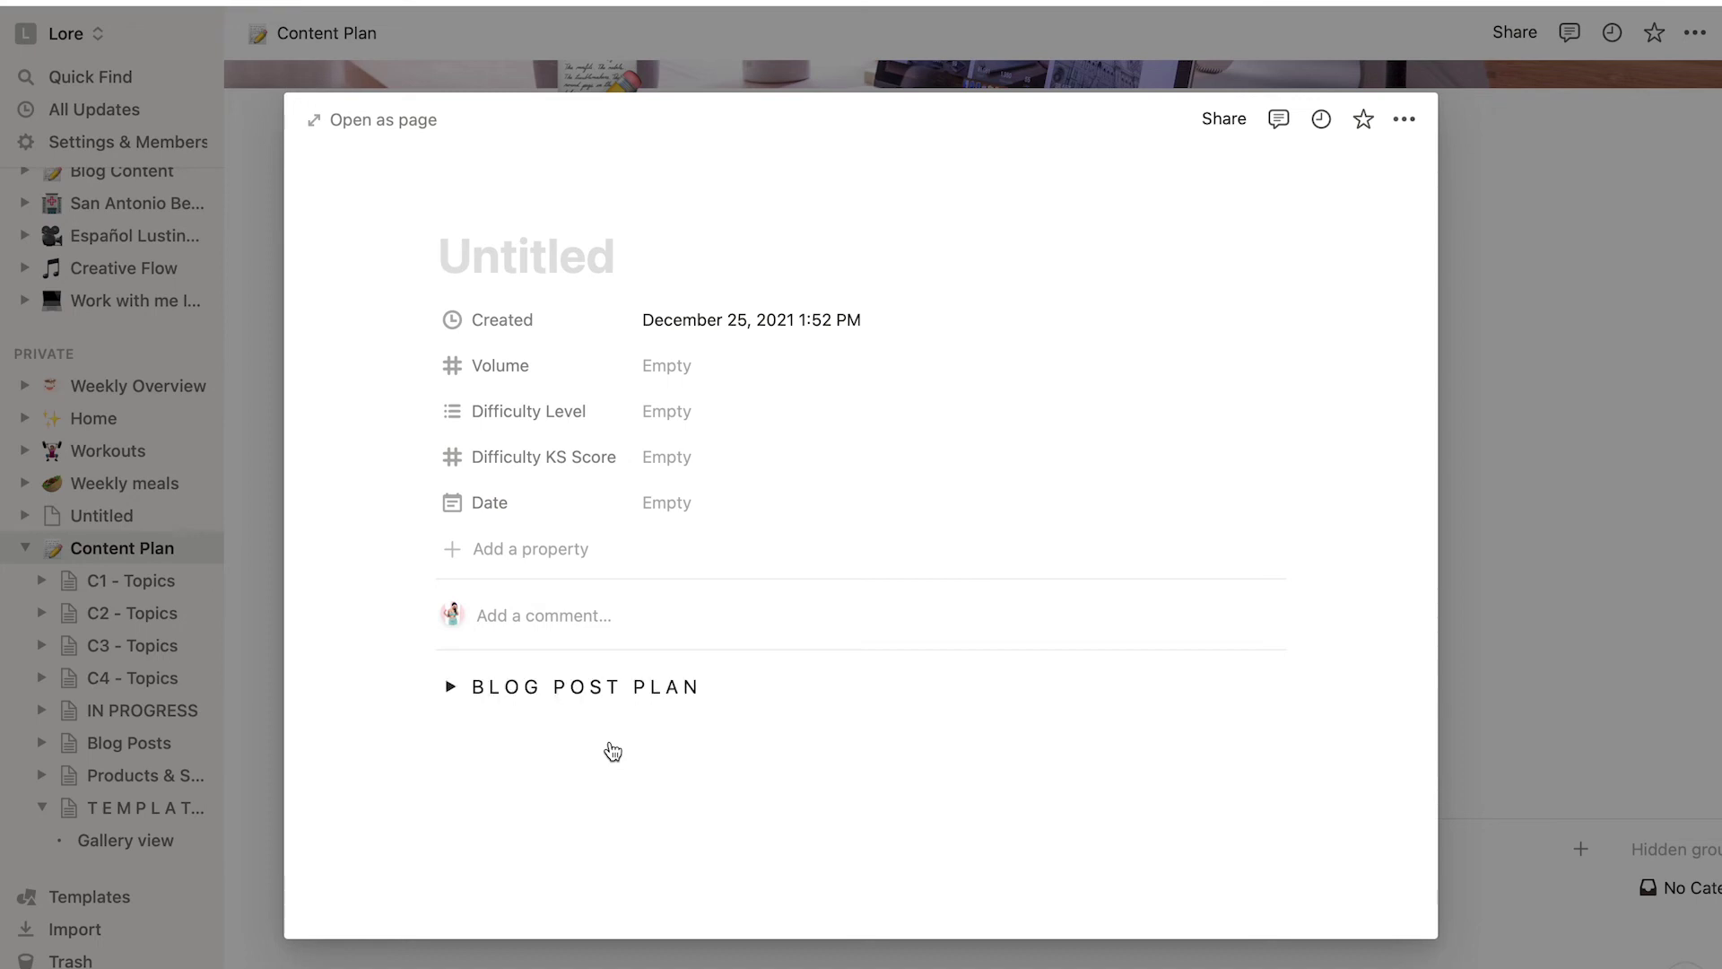
click(451, 688)
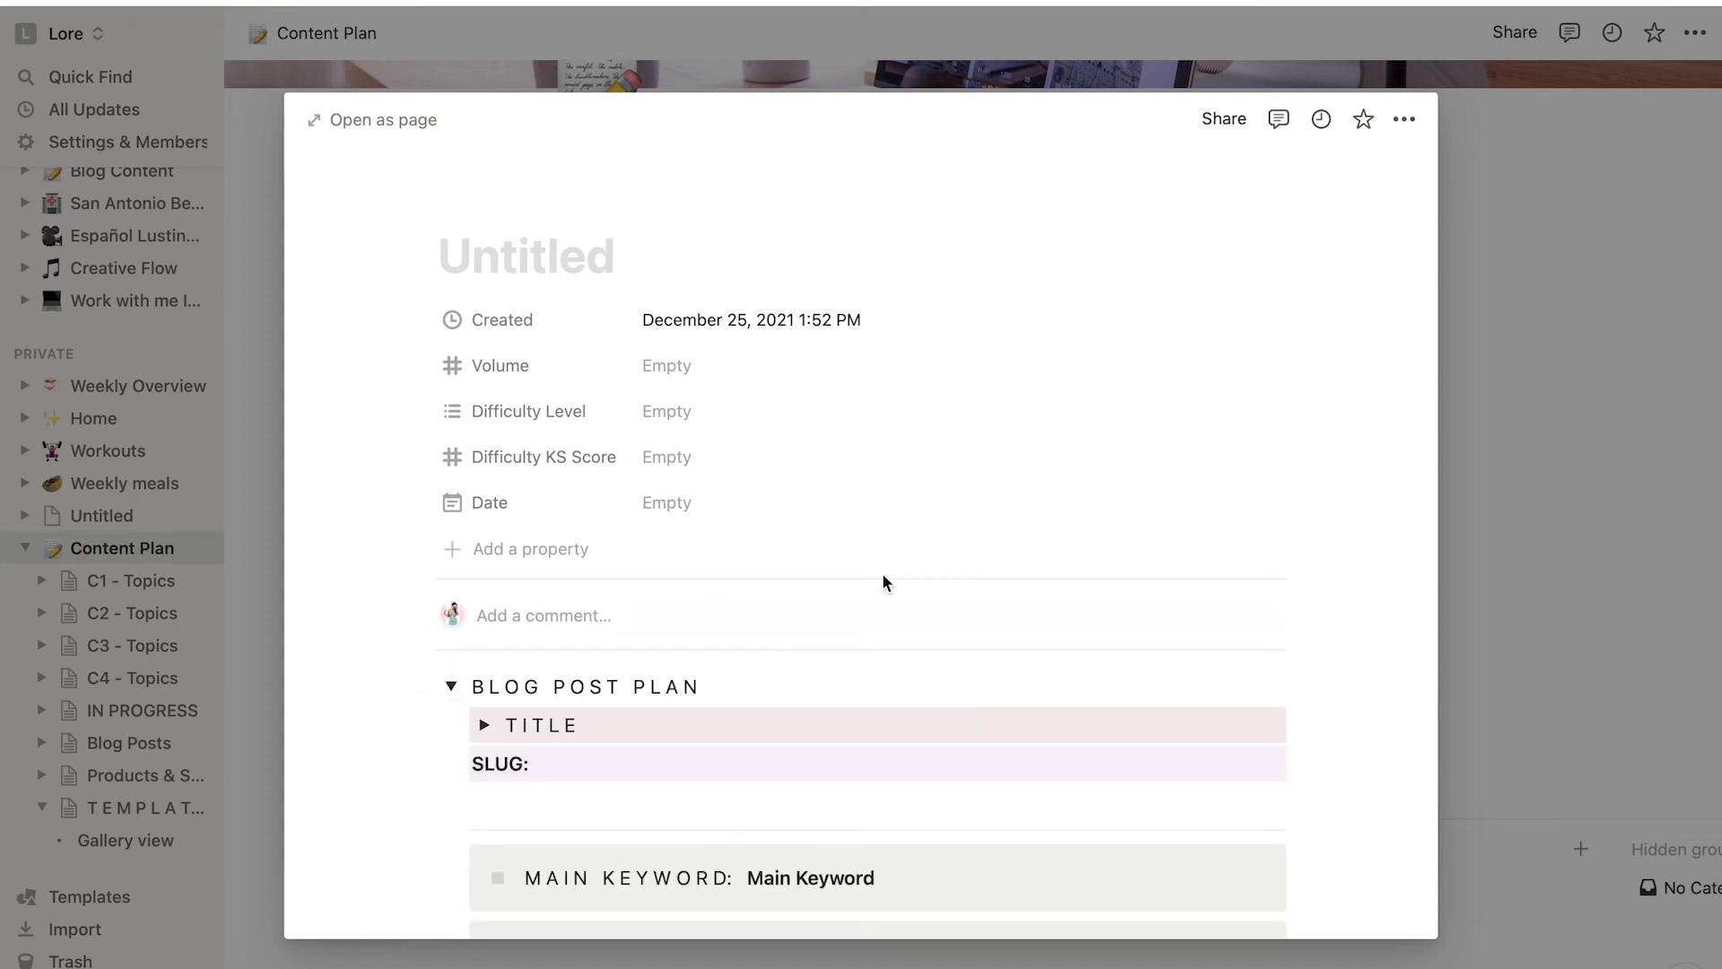
scroll(883, 583, down, 7)
scroll(883, 583, up, 6)
click(718, 649)
text(111)
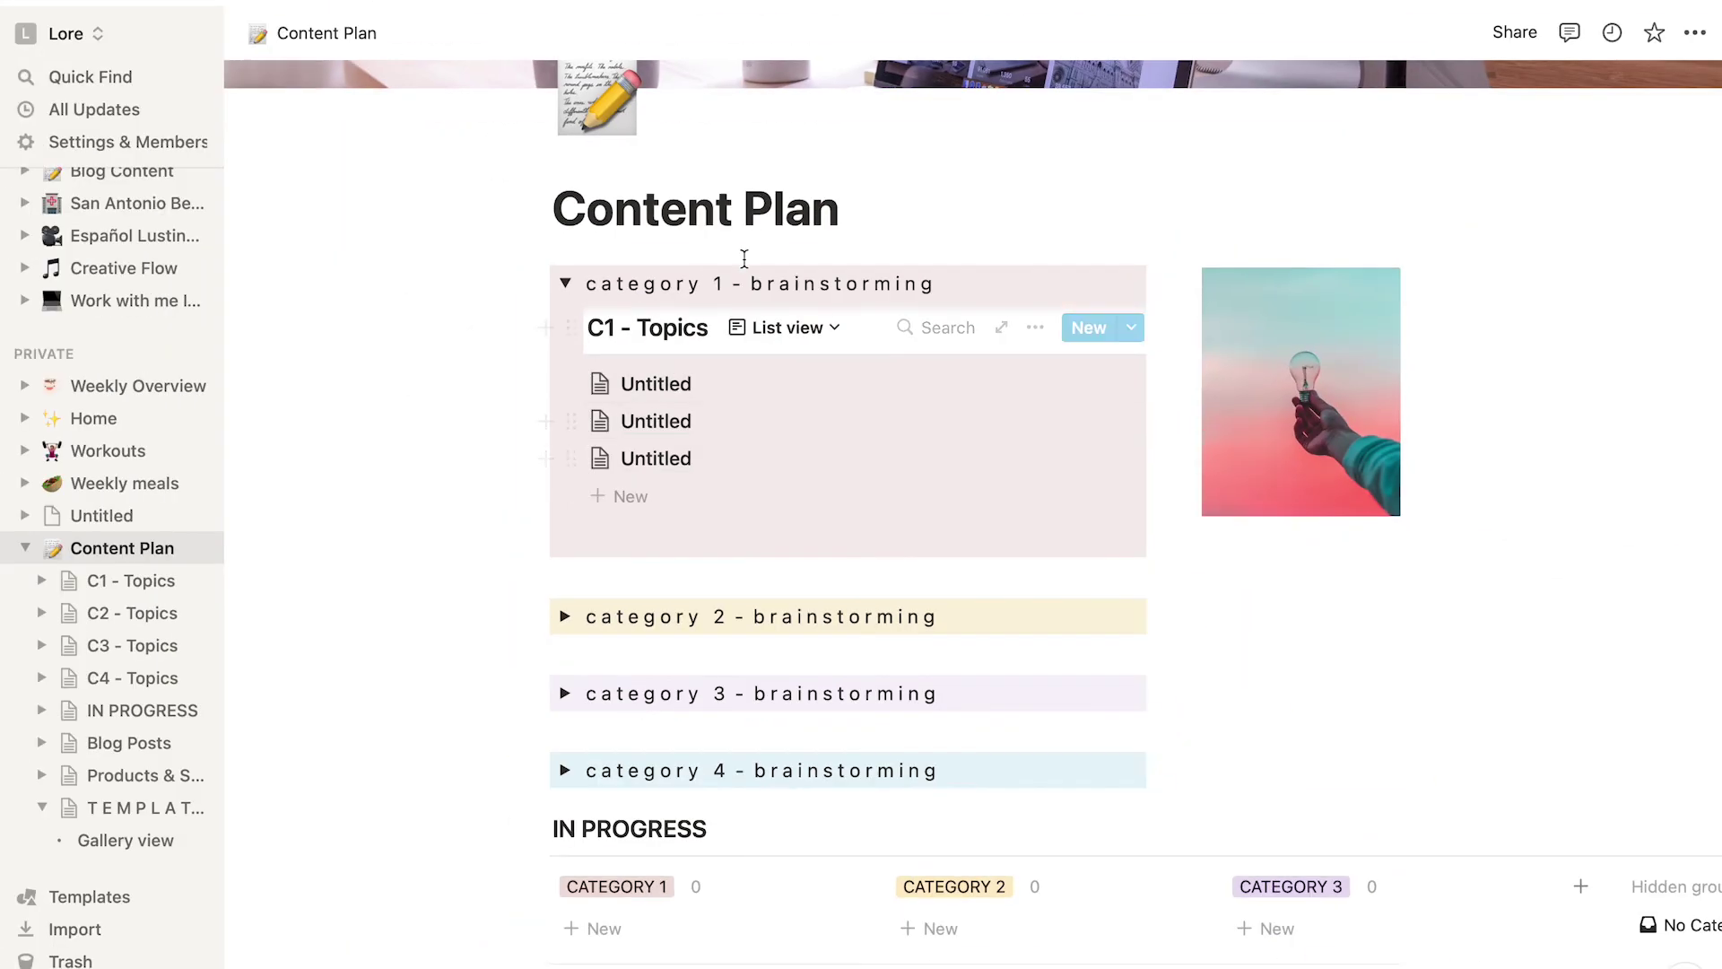
Add a blank Untitled page to C4 - Topics in category 4.
scroll(780, 431, down, 2)
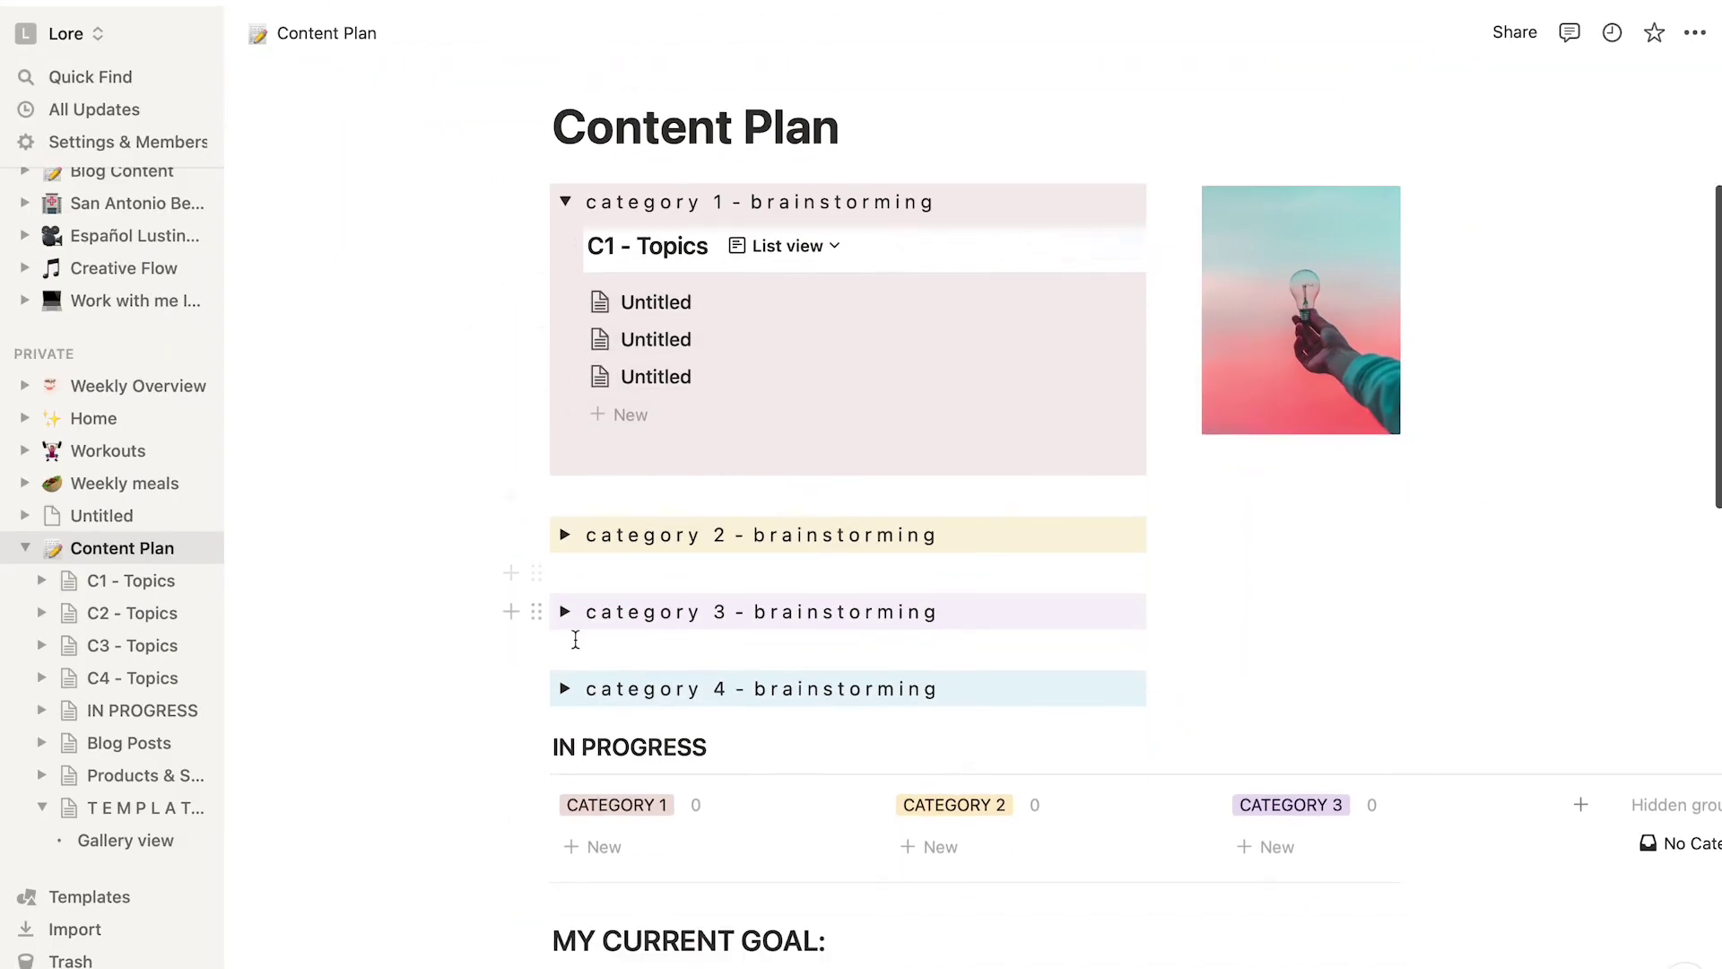
click(564, 691)
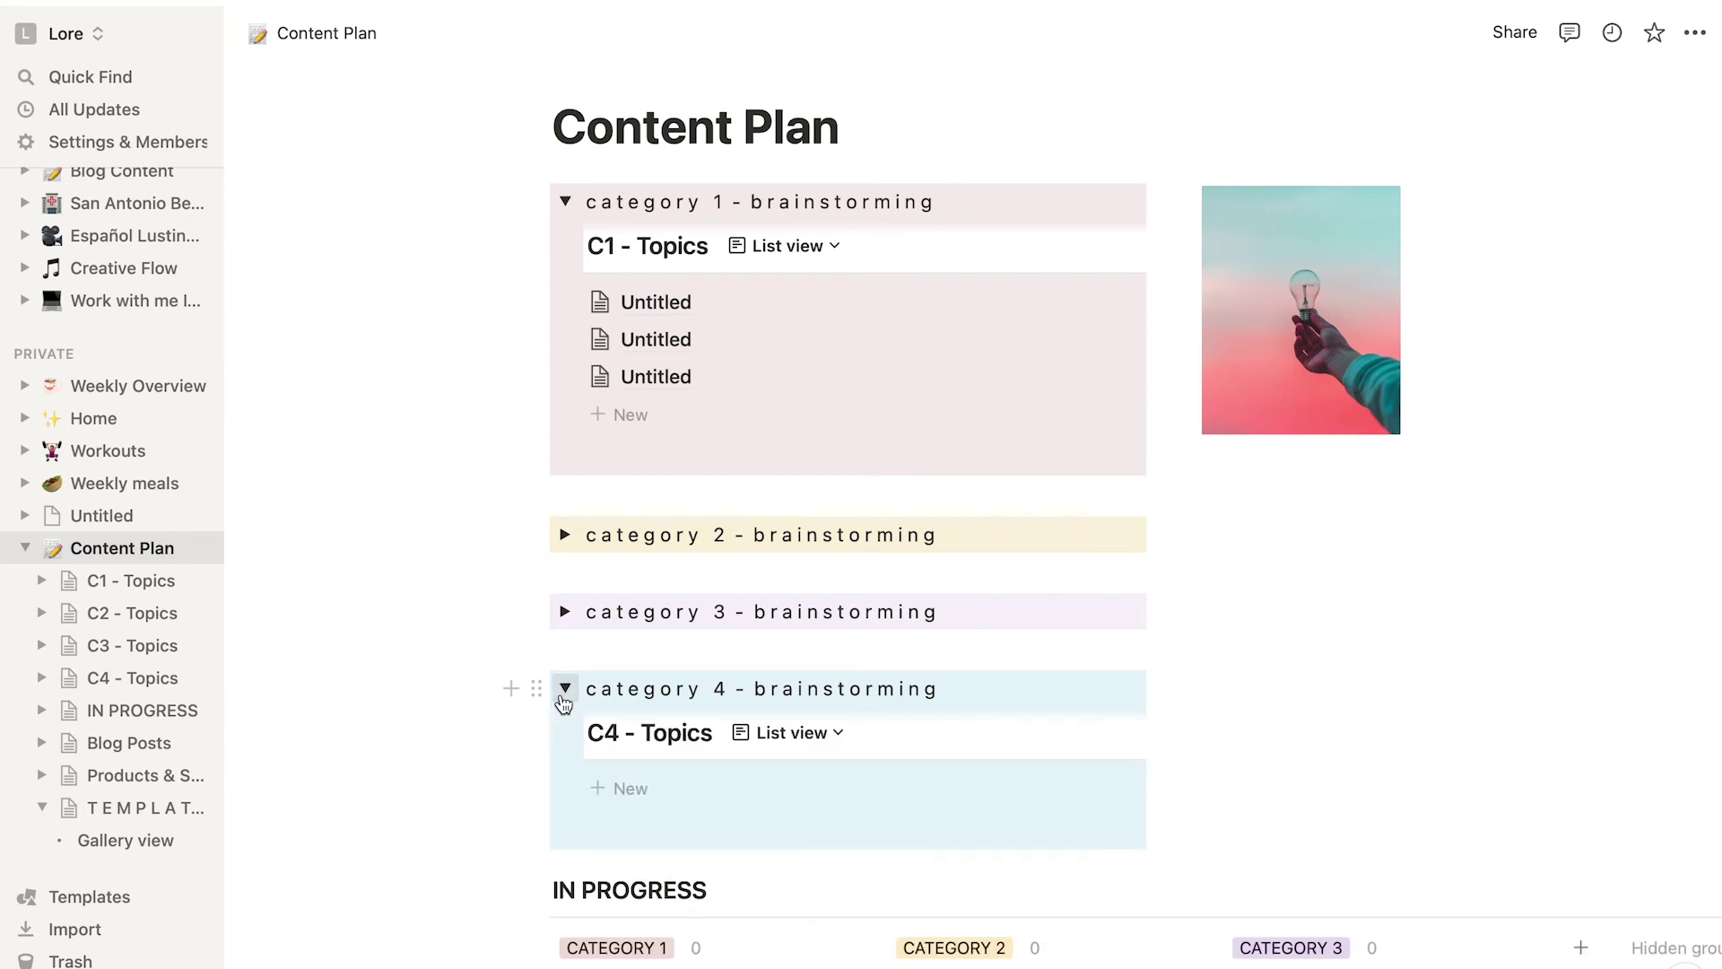
click(633, 789)
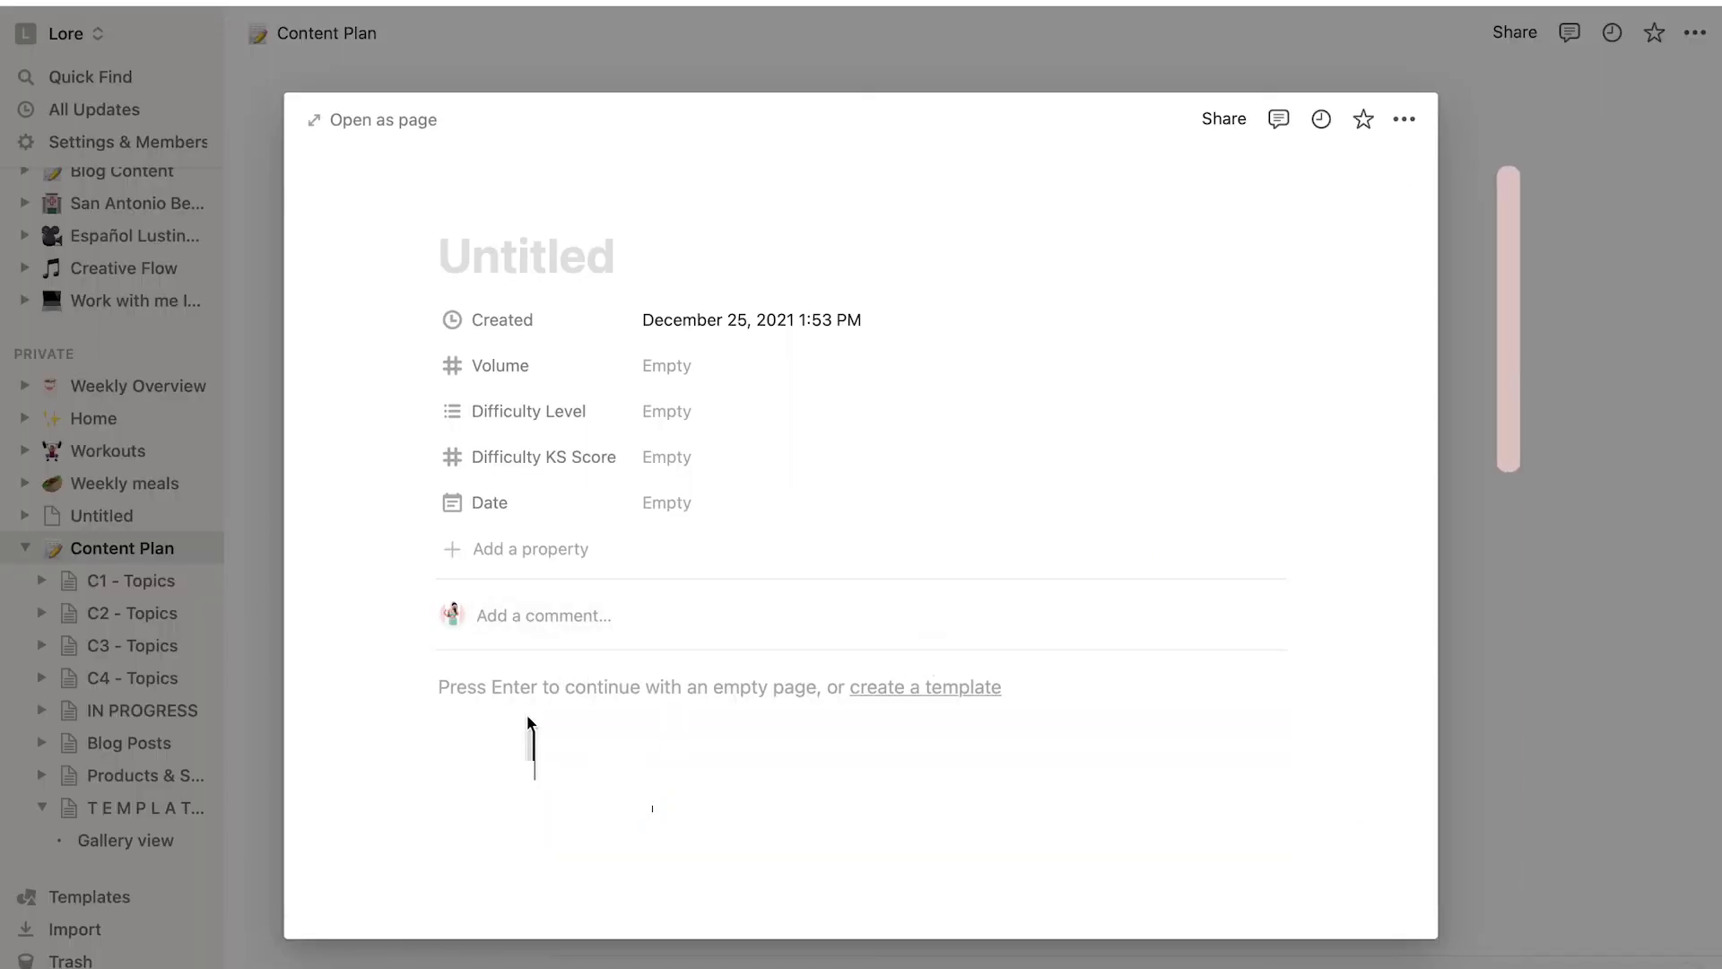
click(1462, 558)
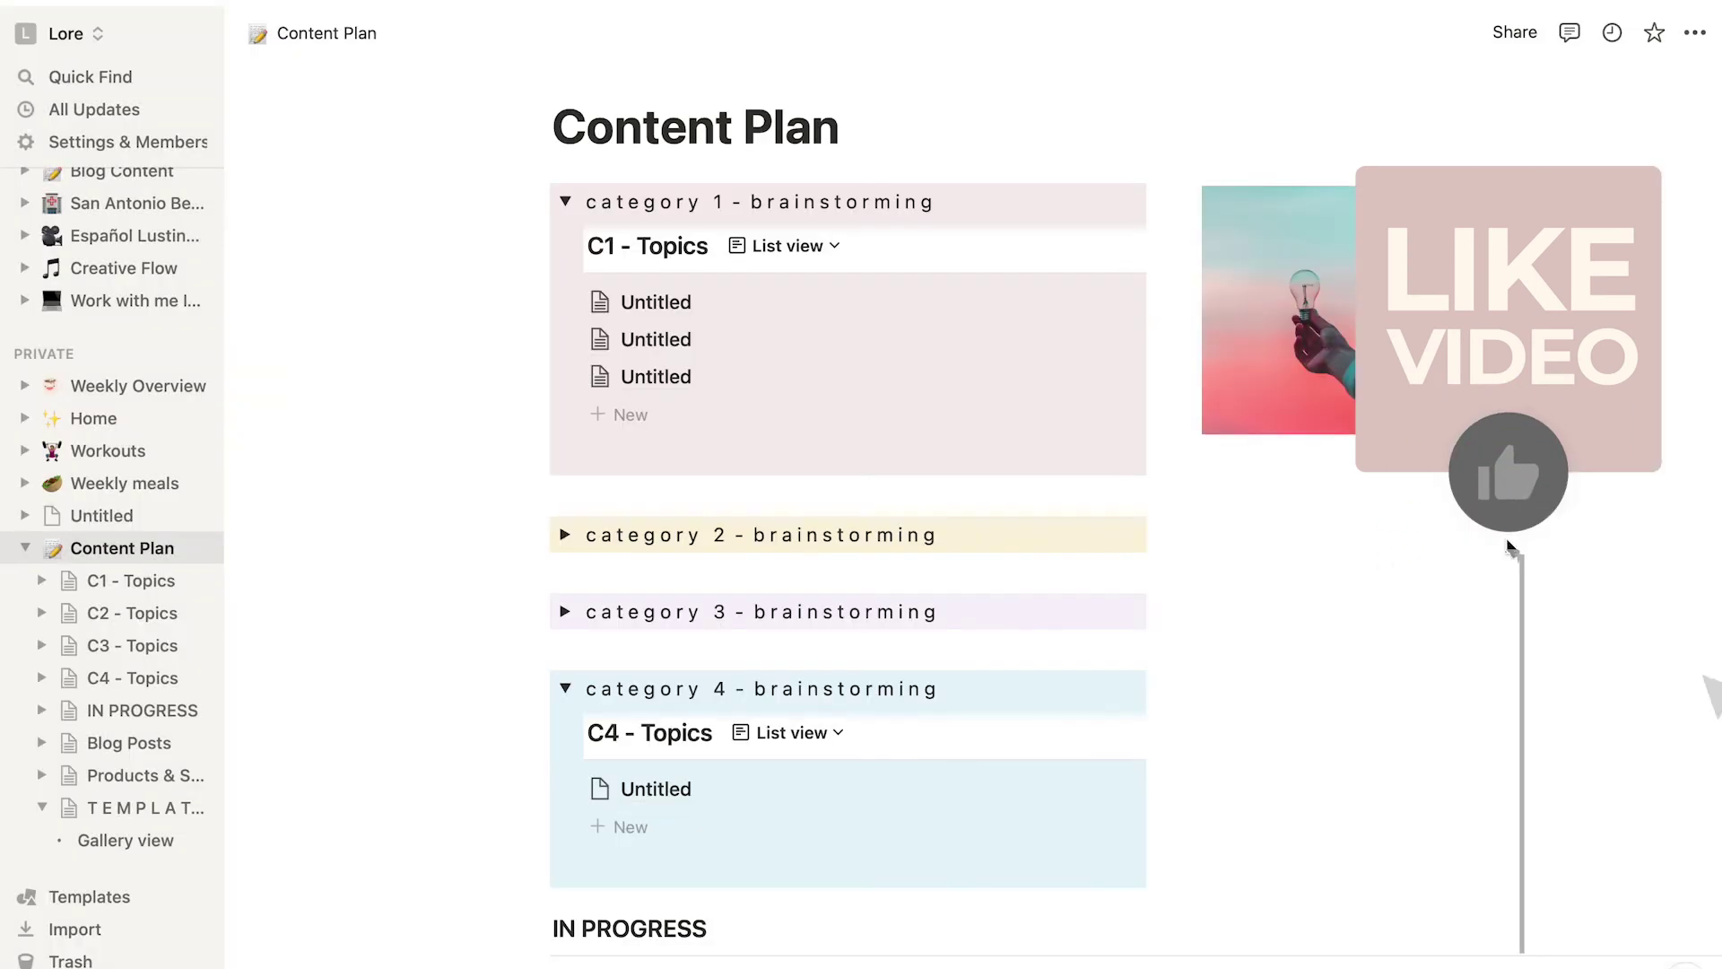
Apply BLOG POST PLAN (Template) to the Untitled page in C3 - Topics.
click(565, 611)
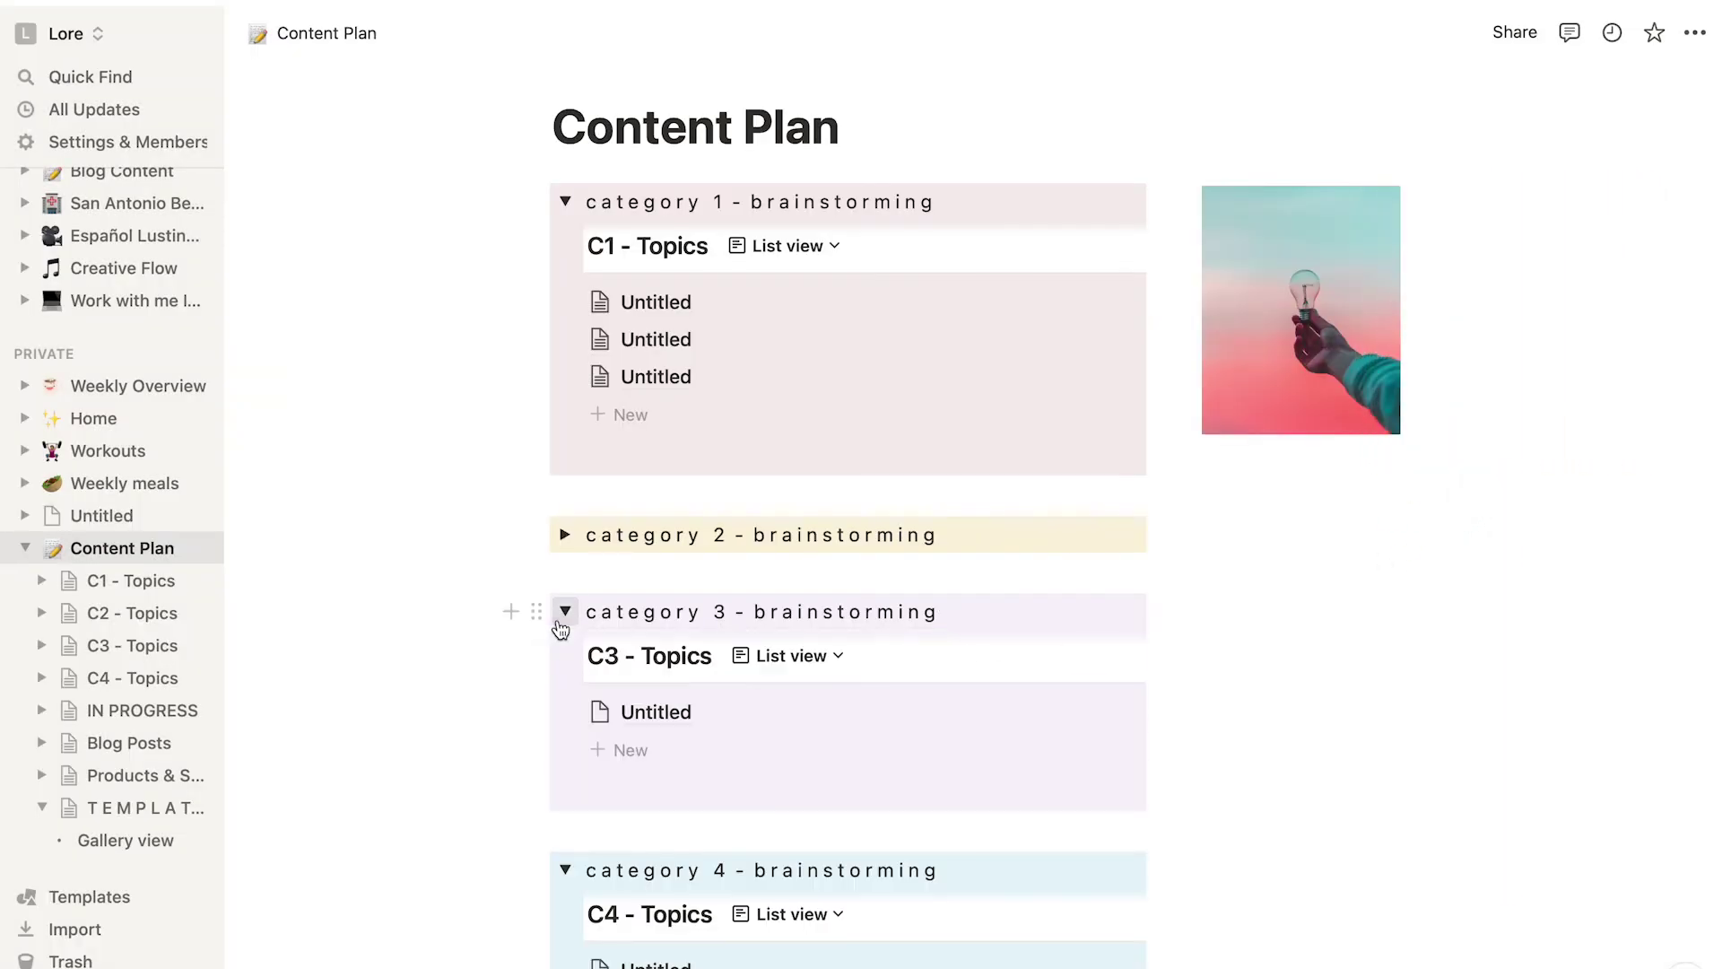
click(664, 731)
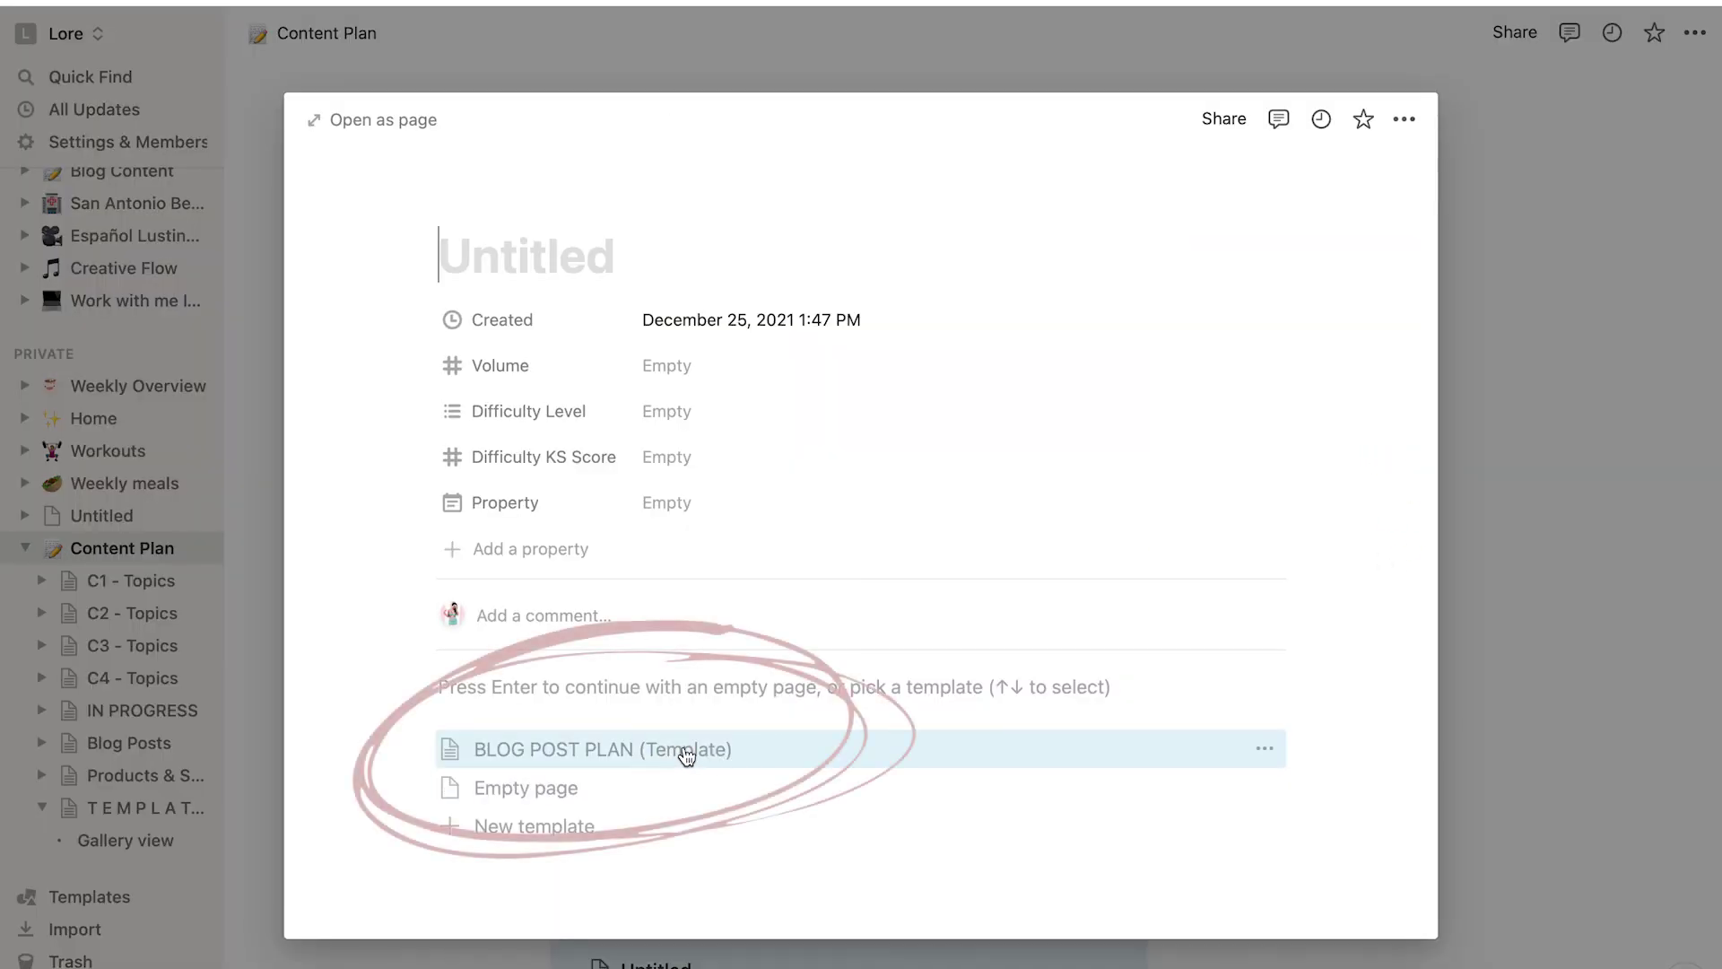
click(713, 755)
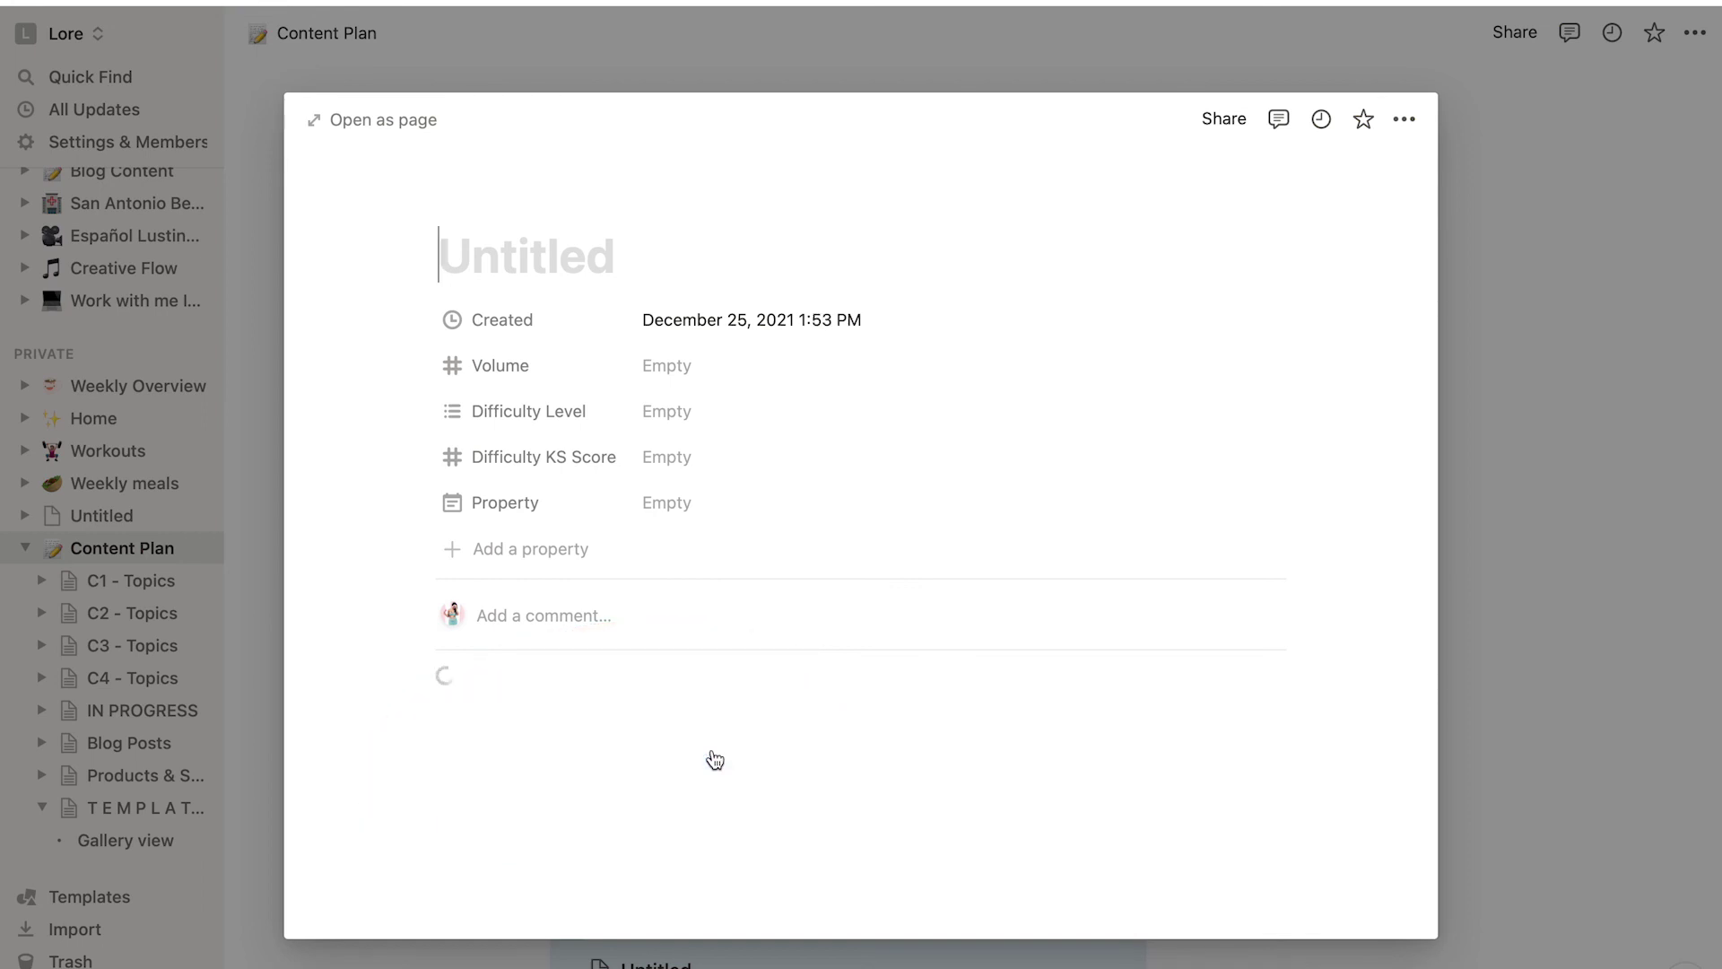
click(1514, 536)
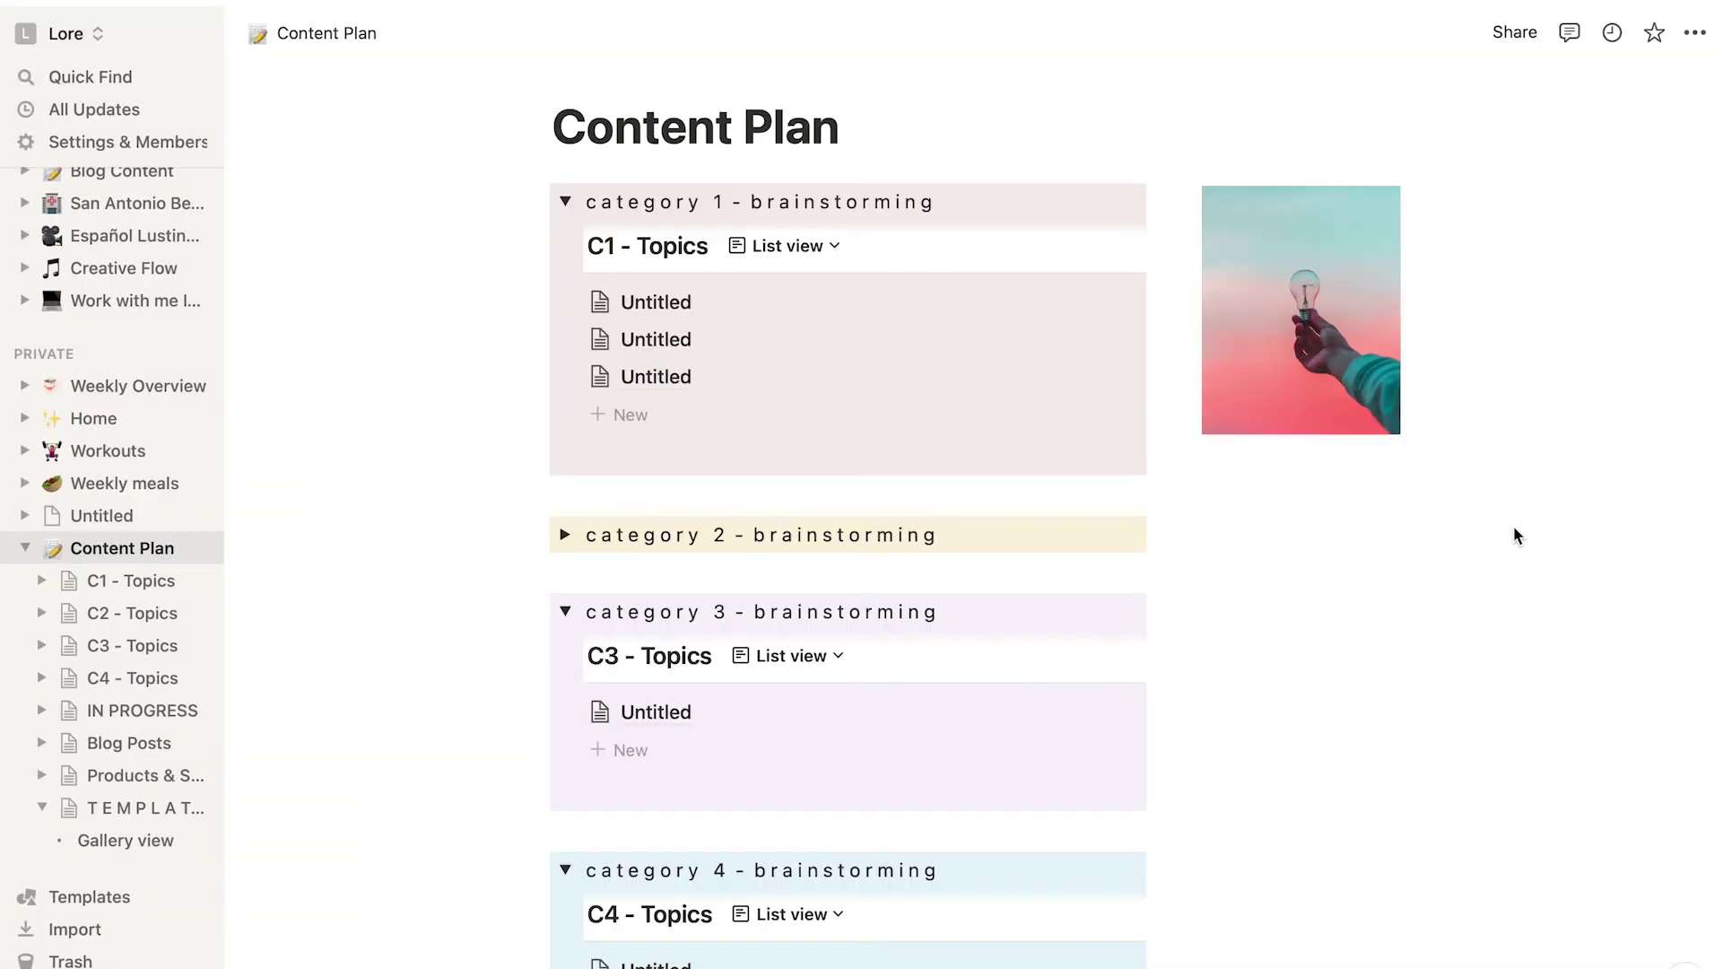